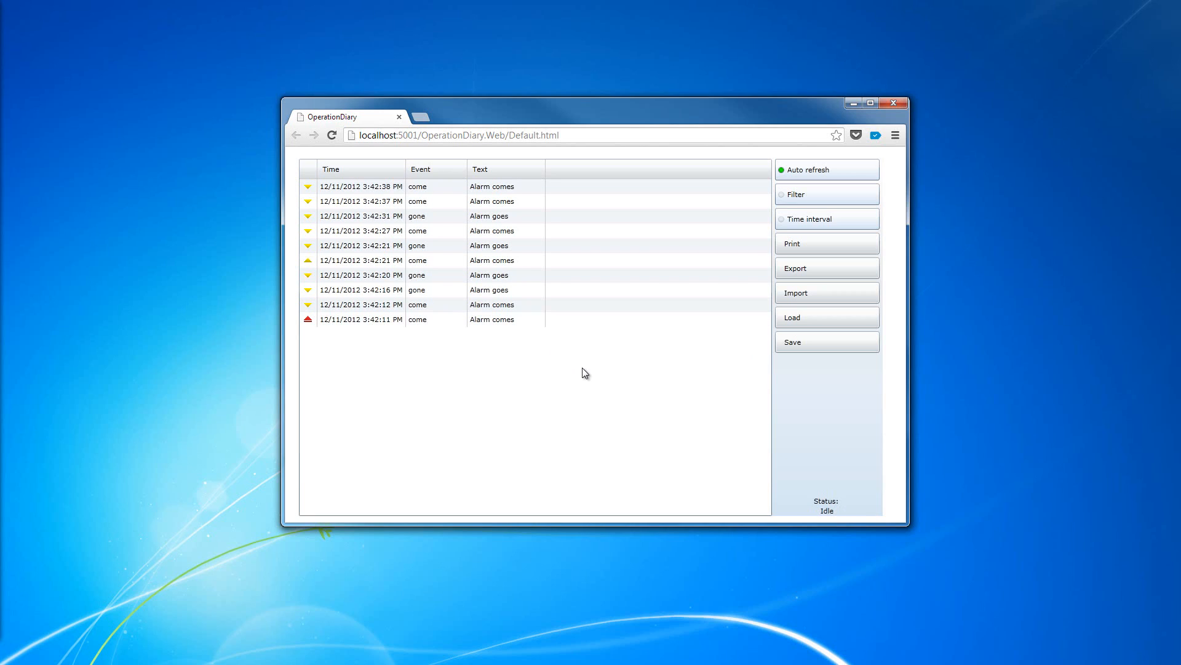
- Close the browser window showing the running Operation Diary page
{"action": "mouse_move", "coordinate": [571, 110]}
{"action": "left_mouse_down"}
{"action": "mouse_move", "coordinate": [583, 109]}
{"action": "mouse_move", "coordinate": [568, 112]}
{"action": "left_mouse_up"}
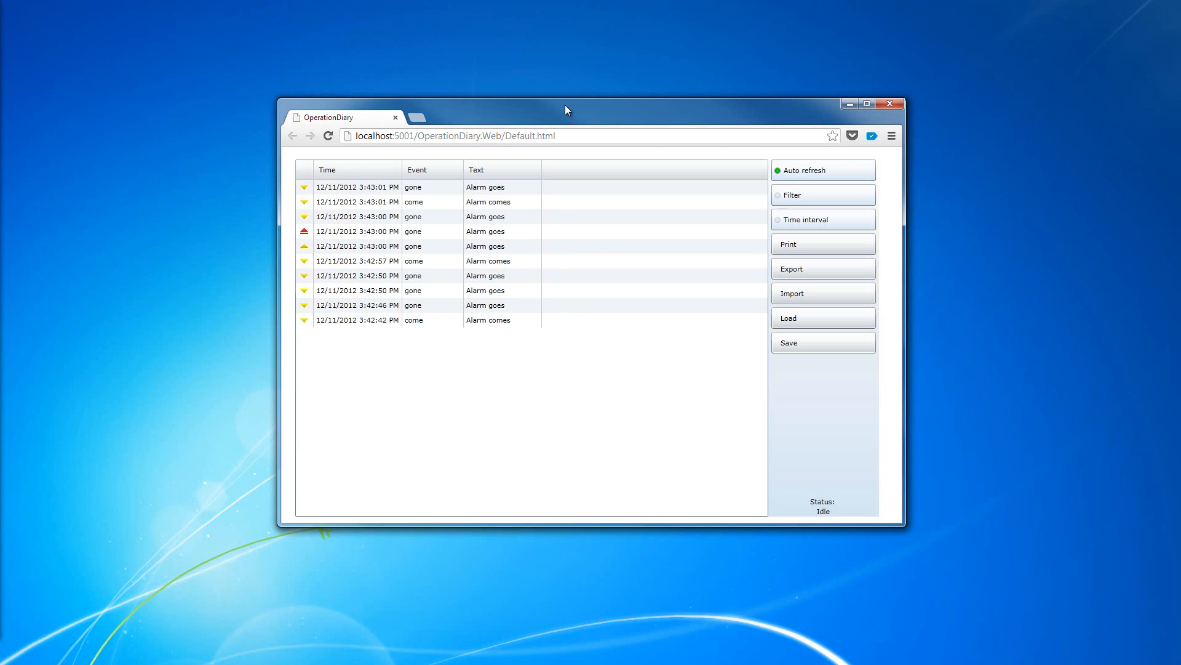
{"action": "left_click_drag", "start_coordinate": [578, 114], "coordinate": [569, 111]}
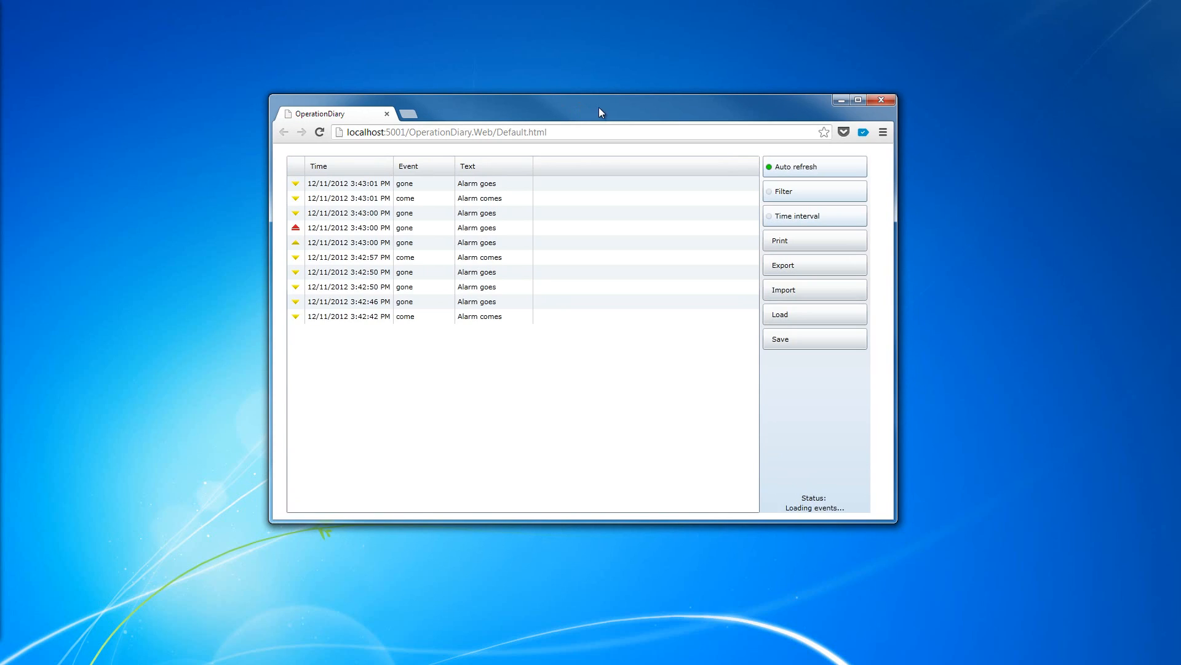
{"action": "left_click", "coordinate": [881, 100]}
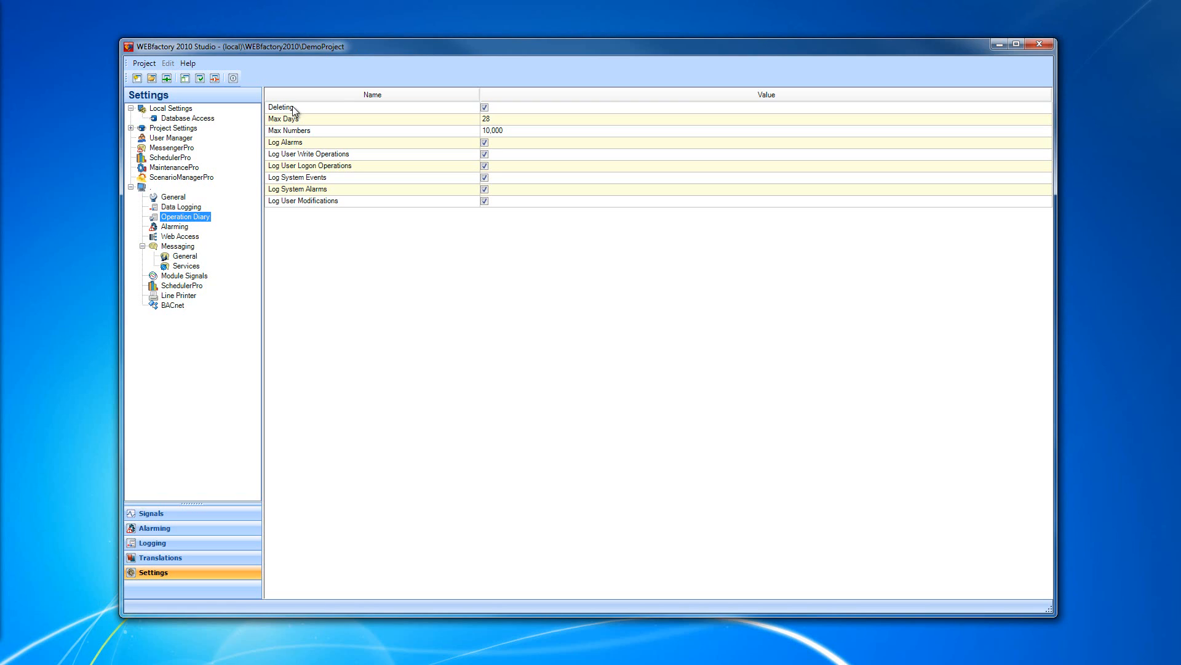
- In WEBfactory 2010 Studio, examine the Operation Diary settings for deleting, maximum days, maximum numbers and alarm logging
{"action": "left_click", "coordinate": [324, 119]}
{"action": "left_click", "coordinate": [490, 119]}
{"action": "left_click_drag", "start_coordinate": [508, 120], "coordinate": [522, 119]}
{"action": "left_click", "coordinate": [514, 119]}
{"action": "left_click", "coordinate": [505, 118]}
{"action": "left_click_drag", "start_coordinate": [512, 120], "coordinate": [521, 120]}
{"action": "left_click", "coordinate": [521, 118]}
{"action": "left_click", "coordinate": [370, 108]}
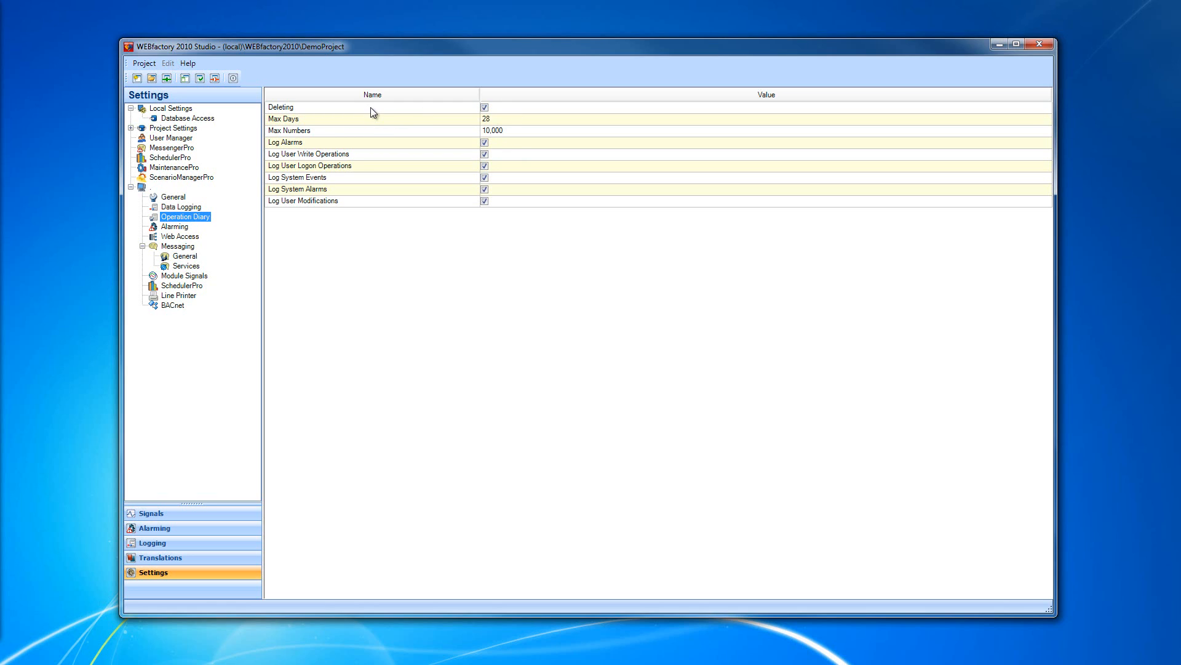
{"action": "left_click", "coordinate": [485, 108]}
{"action": "left_click", "coordinate": [492, 132]}
{"action": "left_click", "coordinate": [374, 142]}
{"action": "left_click", "coordinate": [500, 119]}
{"action": "left_click_drag", "start_coordinate": [511, 118], "coordinate": [521, 120]}
{"action": "left_click", "coordinate": [516, 119]}
{"action": "double_click", "coordinate": [515, 119]}
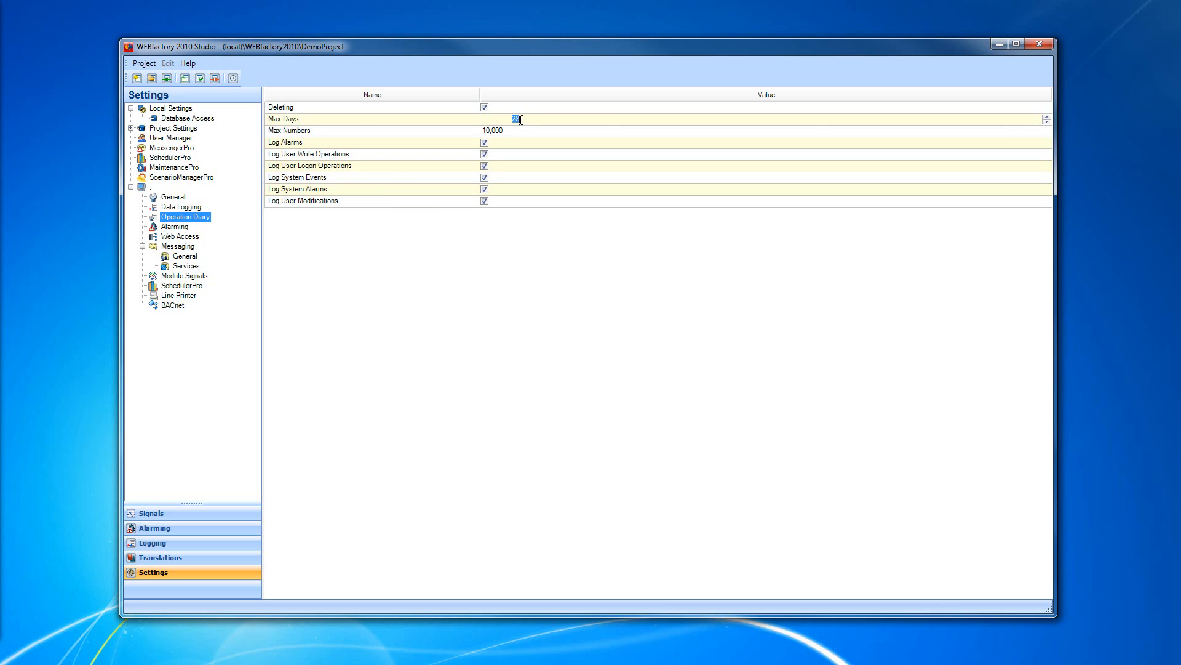
{"action": "left_click", "coordinate": [349, 108]}
{"action": "left_click", "coordinate": [504, 131]}
{"action": "left_click_drag", "start_coordinate": [502, 132], "coordinate": [508, 136]}
{"action": "left_click", "coordinate": [507, 298]}
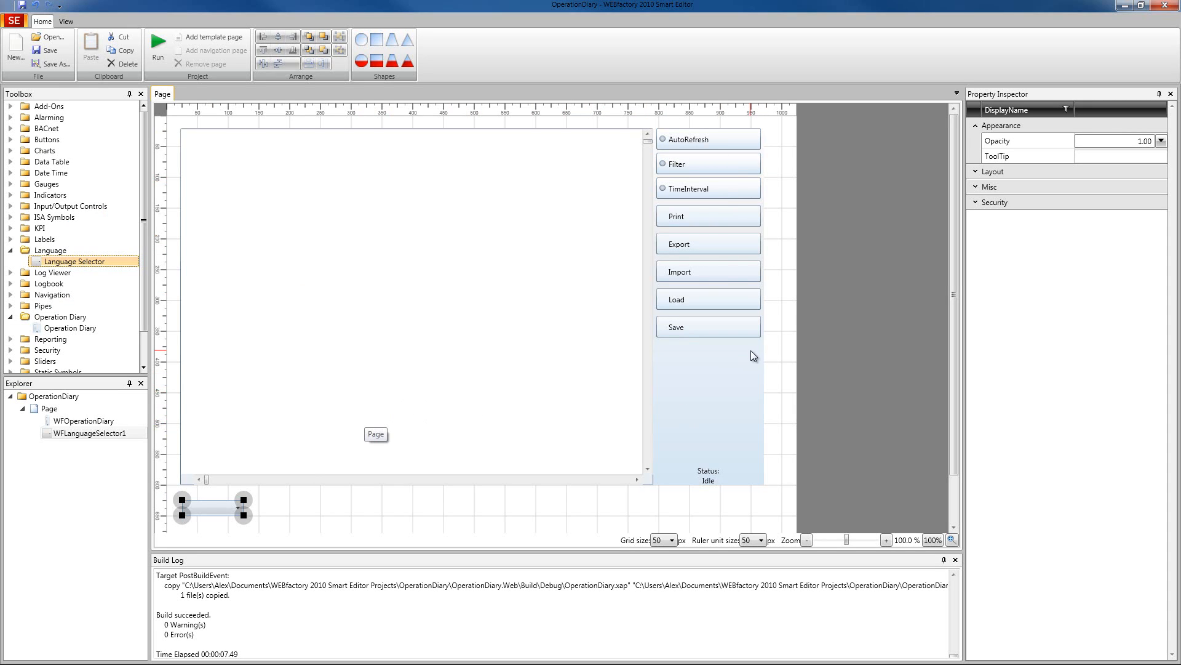
- Create a new Smart Editor project, discarding unsaved changes in the open OperationDiary project
{"action": "left_click", "coordinate": [17, 53]}
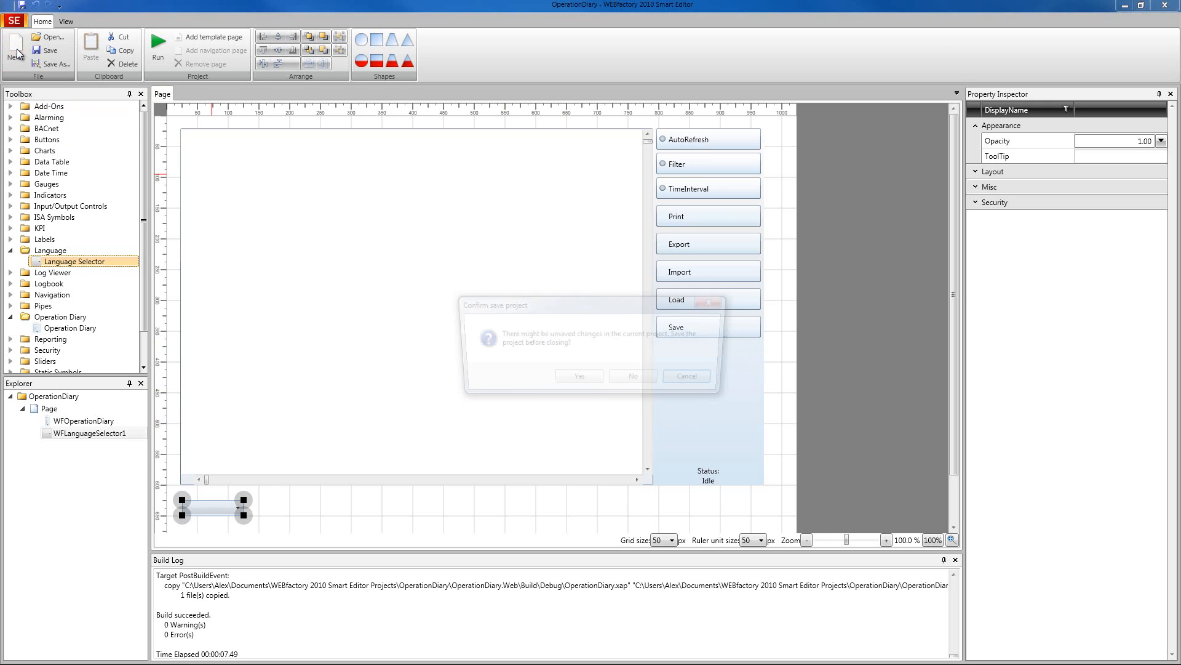
{"action": "left_click", "coordinate": [635, 380]}
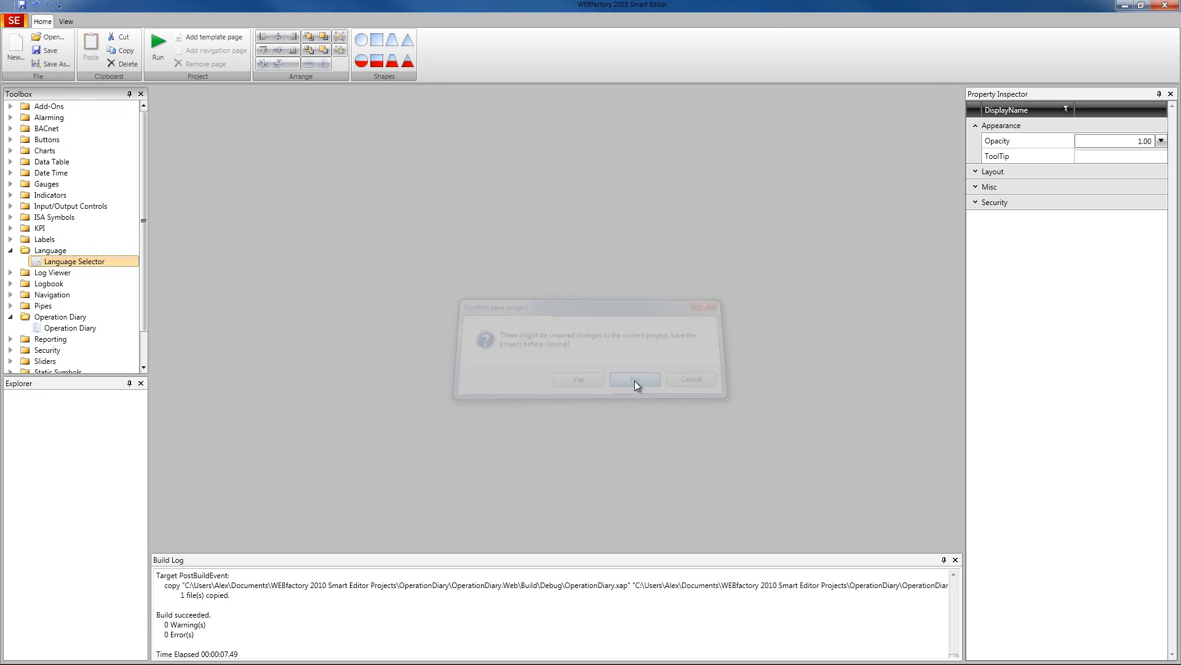
{"action": "left_click", "coordinate": [612, 364]}
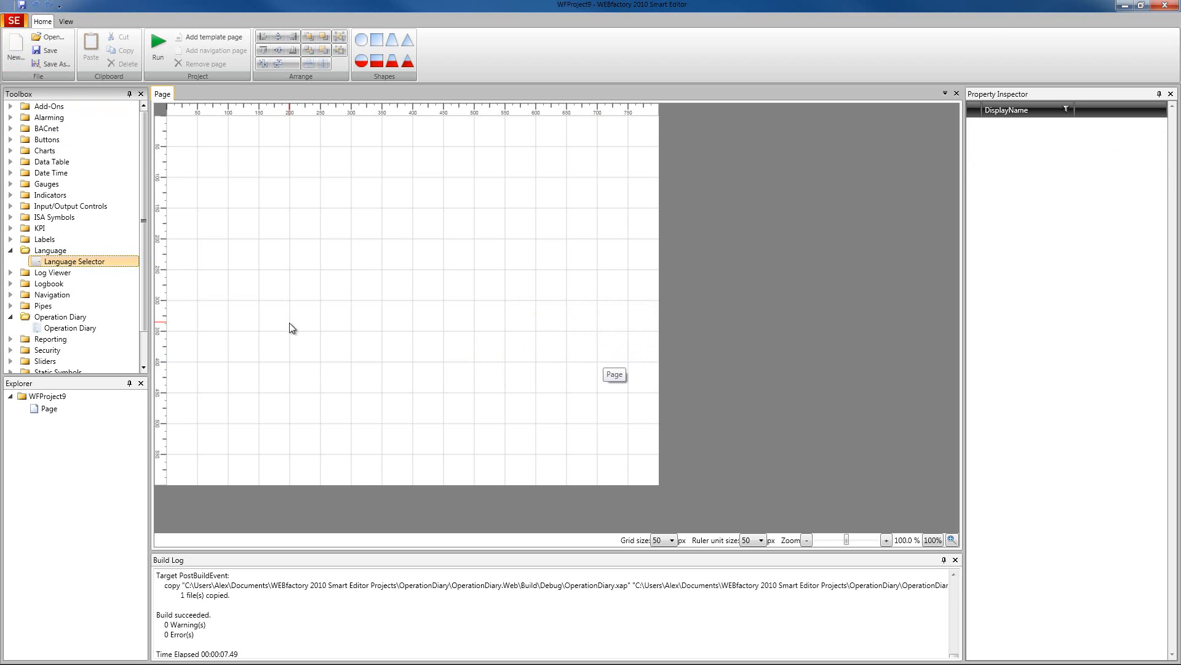
- Set the size of the blank page to 1024x576 (16:9)
{"action": "left_click", "coordinate": [404, 292]}
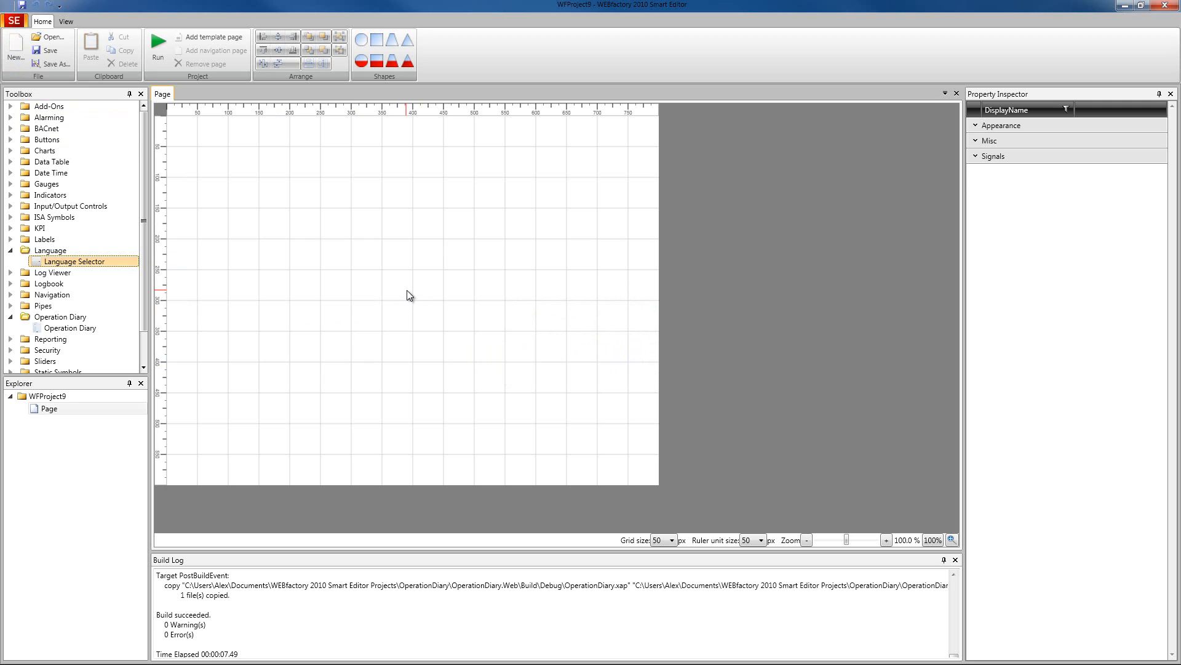
{"action": "left_click", "coordinate": [1015, 125]}
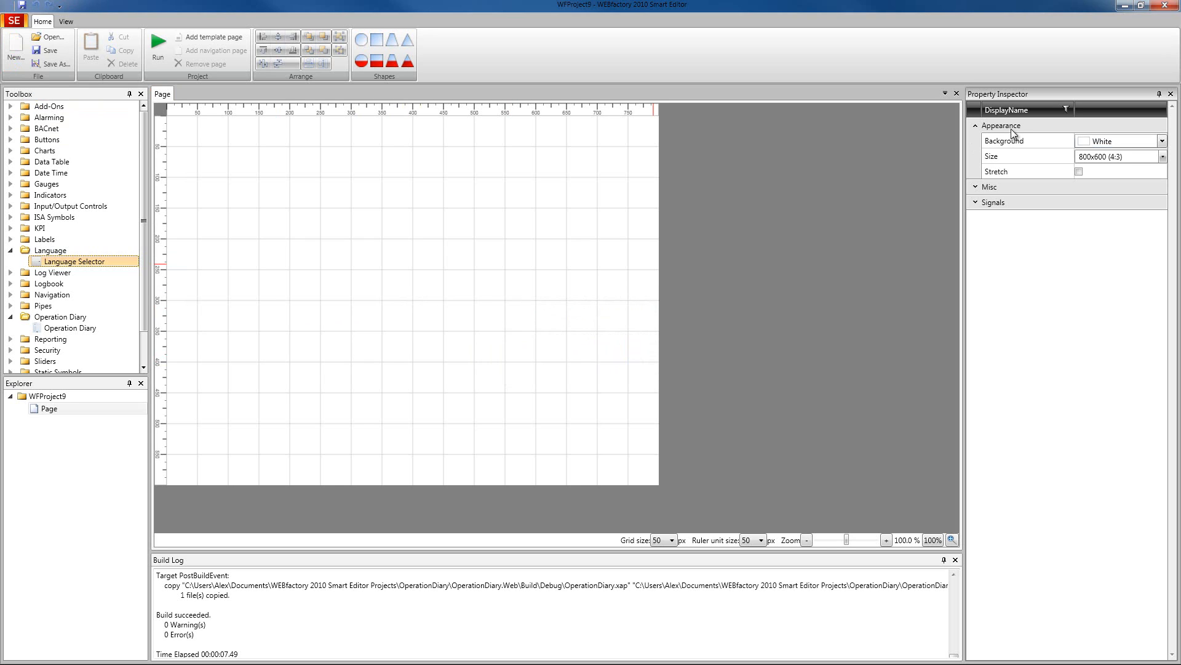
{"action": "left_click", "coordinate": [1162, 159]}
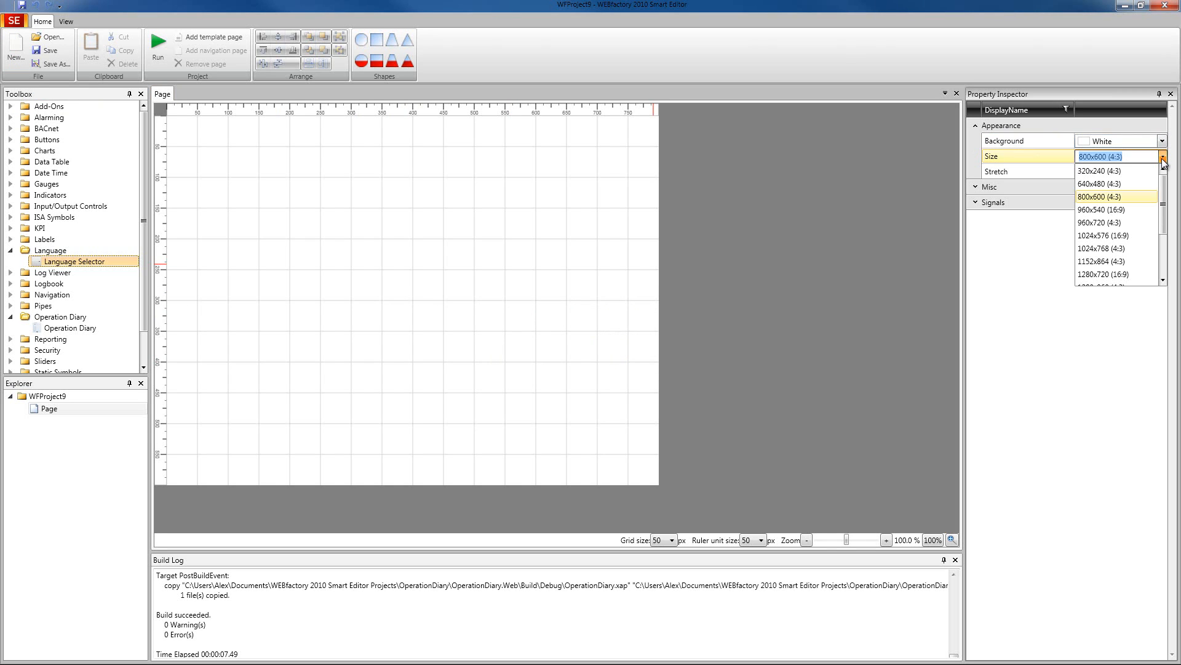
{"action": "left_click", "coordinate": [1121, 237]}
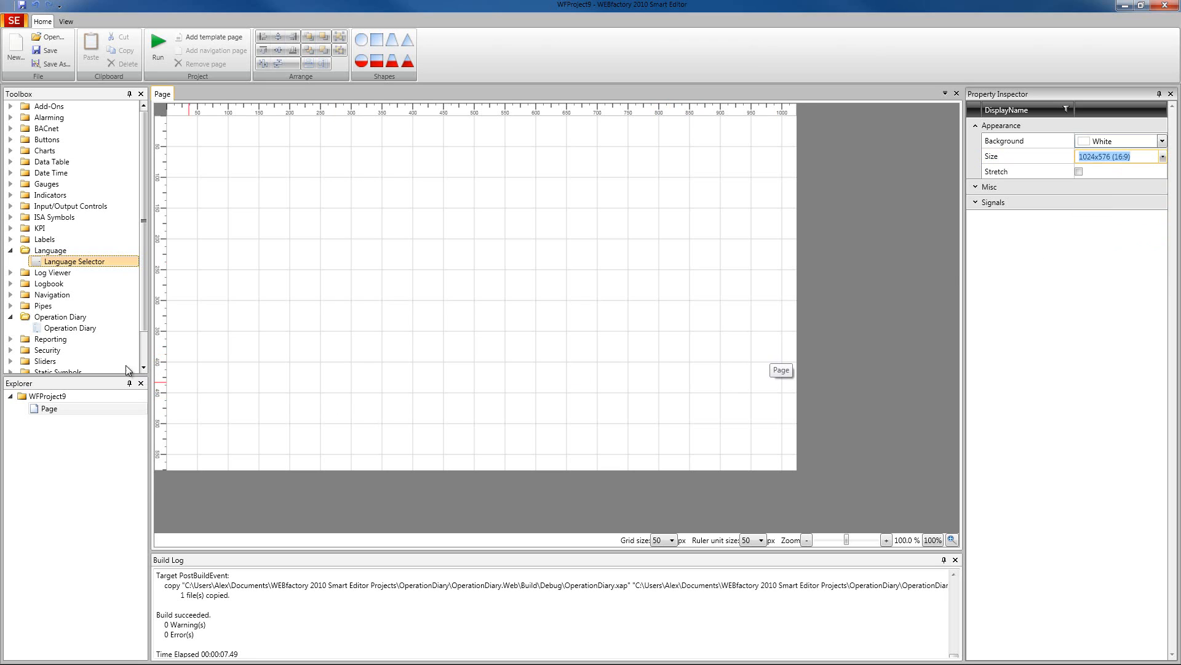
- Place an Operation Diary control at the page's upper-left corner and enlarge it to about 989 by 506 pixels
{"action": "left_click", "coordinate": [84, 328]}
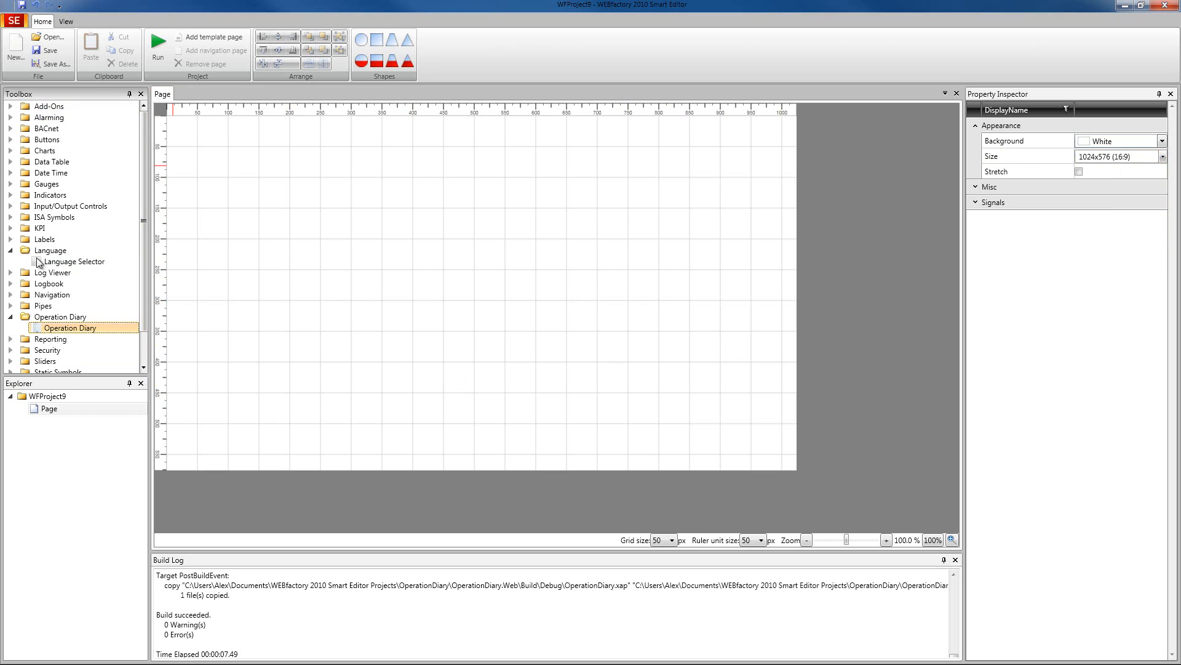
{"action": "left_click", "coordinate": [55, 319]}
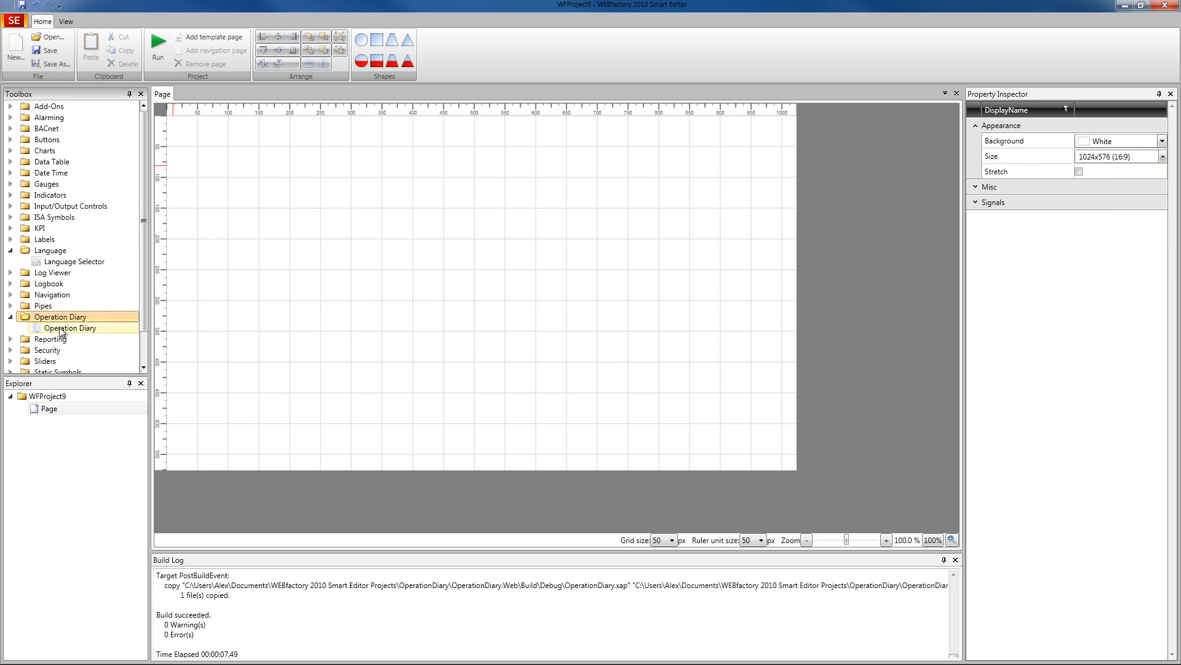
{"action": "left_click", "coordinate": [68, 329]}
{"action": "left_click_drag", "start_coordinate": [73, 333], "coordinate": [396, 218]}
{"action": "left_click_drag", "start_coordinate": [364, 179], "coordinate": [302, 189]}
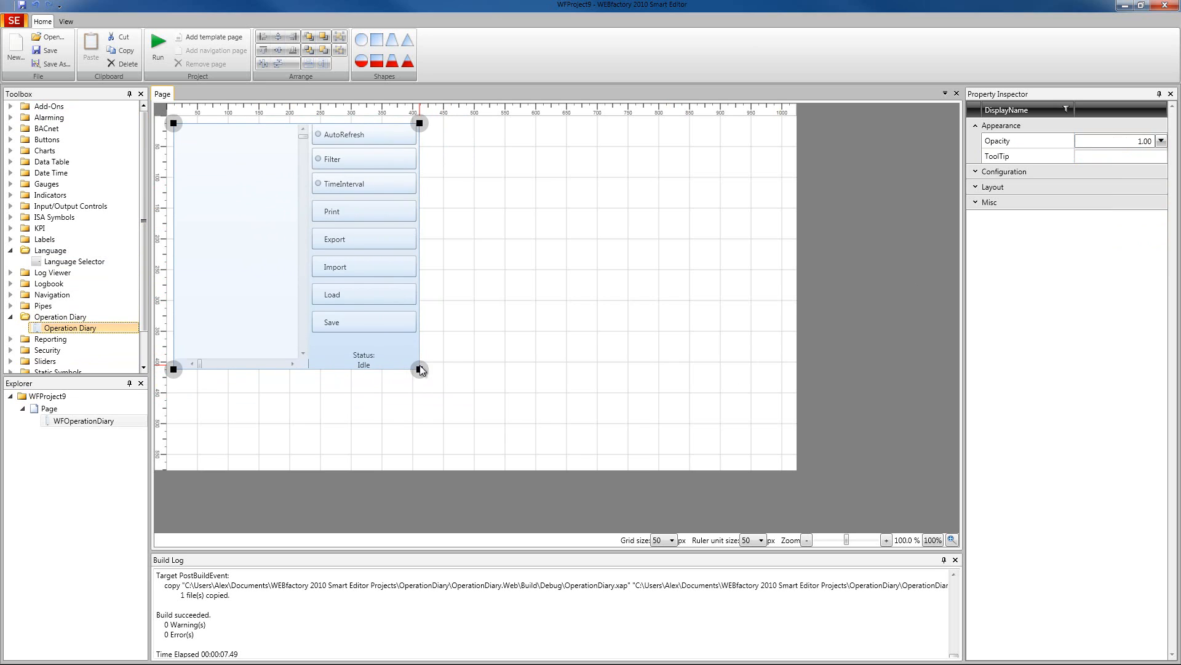
{"action": "left_click_drag", "start_coordinate": [420, 371], "coordinate": [781, 435]}
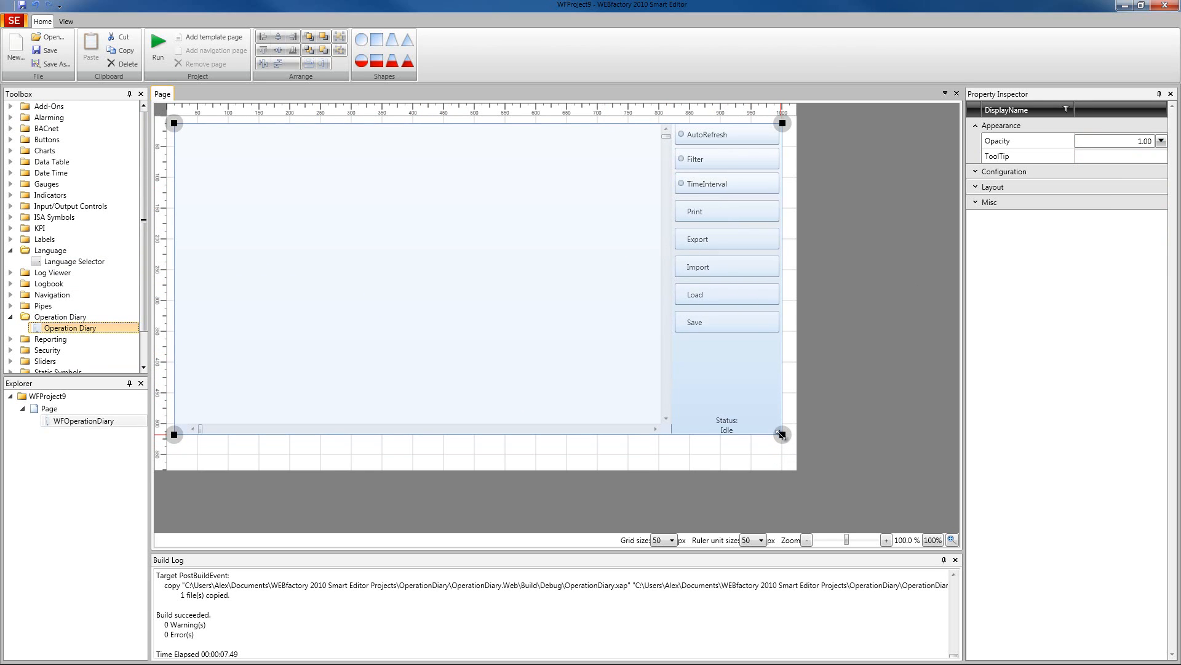
- Add a Language Selector control beneath the lower-left corner of the Operation Diary
{"action": "left_click", "coordinate": [75, 261]}
{"action": "left_click_drag", "start_coordinate": [76, 271], "coordinate": [199, 451]}
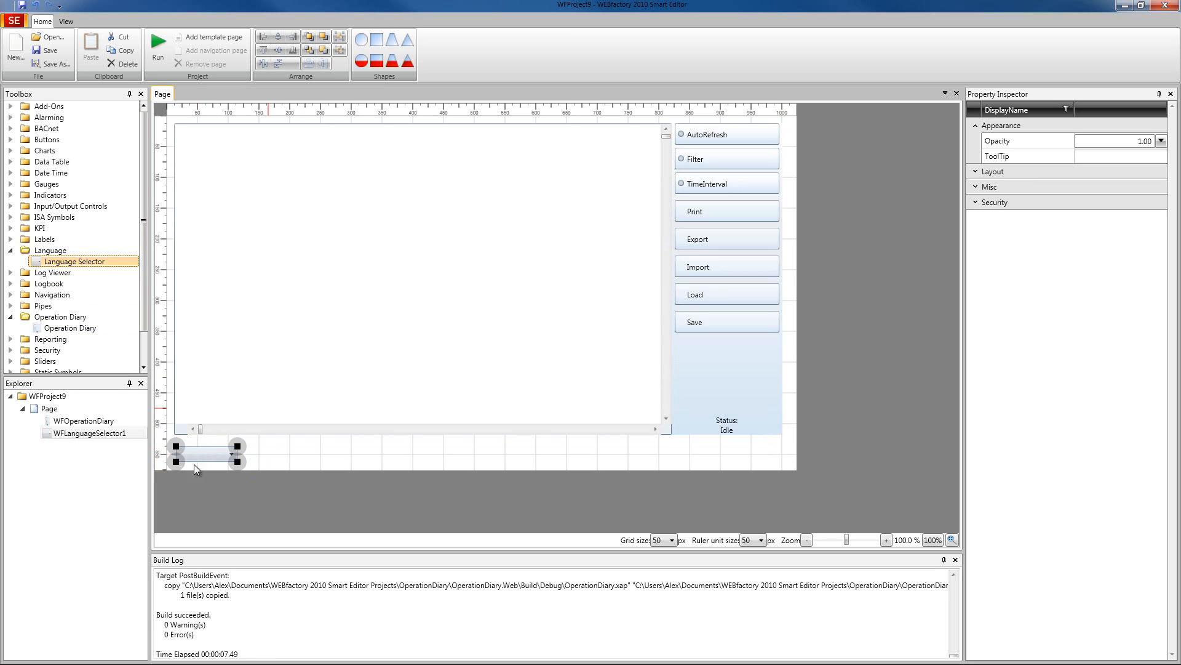
- Examine the Operation Diary control's configuration, layout and miscellaneous properties
{"action": "left_click", "coordinate": [535, 304]}
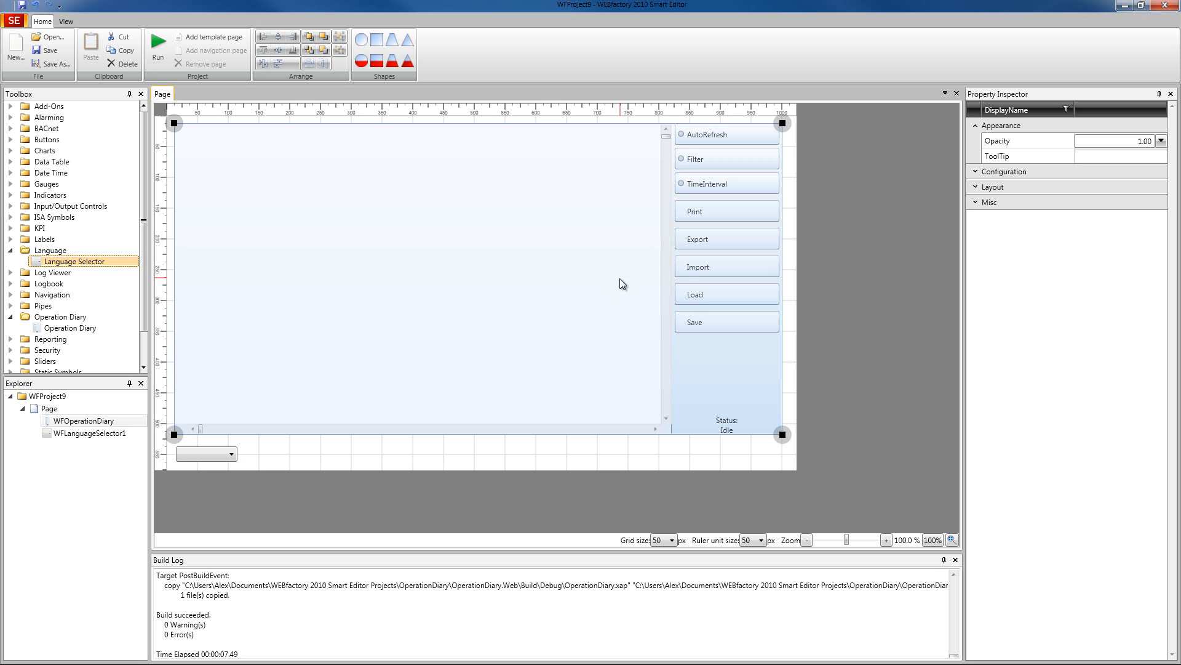
{"action": "left_click", "coordinate": [988, 175]}
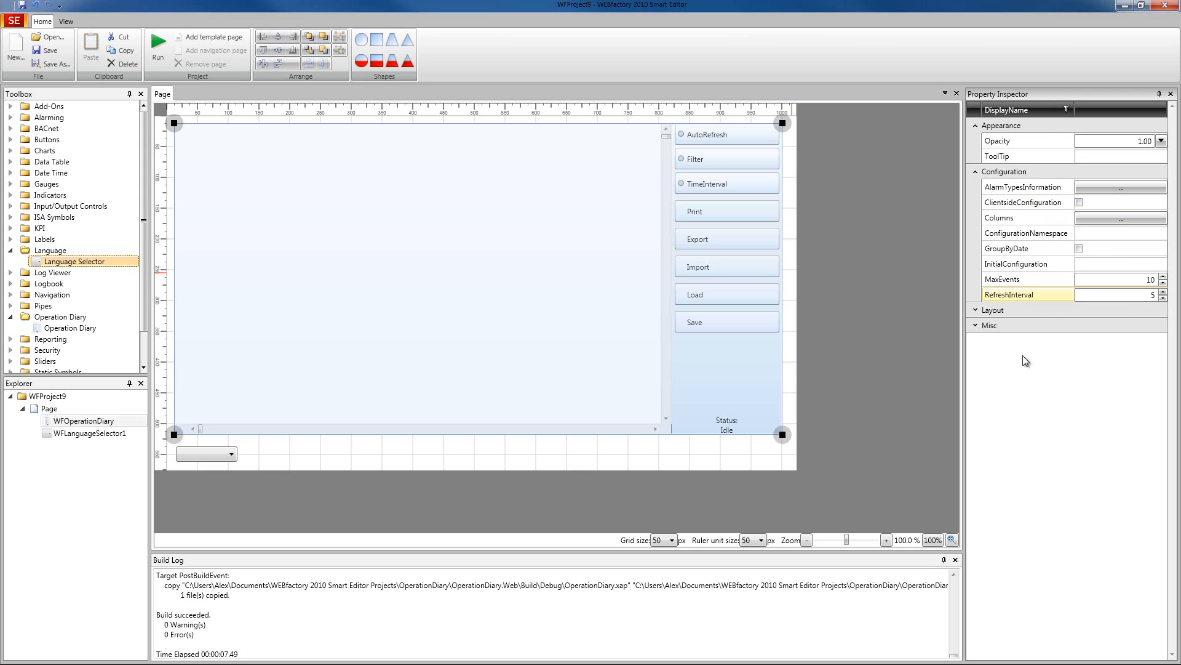
{"action": "left_click", "coordinate": [975, 312]}
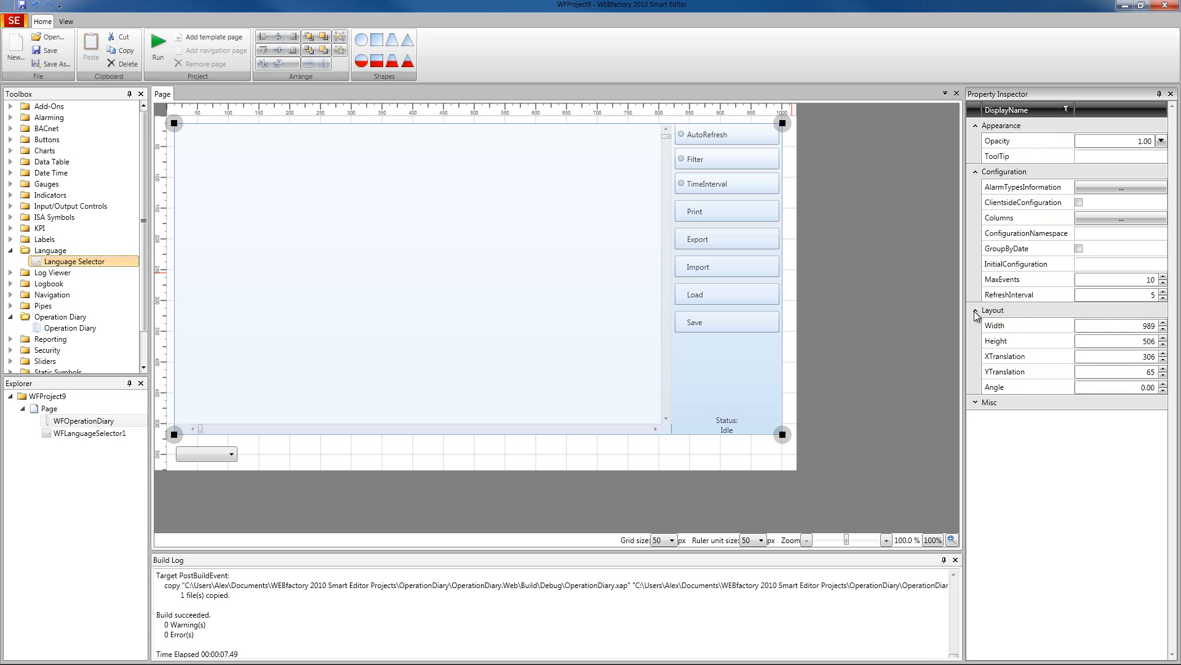
{"action": "left_click", "coordinate": [975, 312]}
{"action": "left_click", "coordinate": [977, 324]}
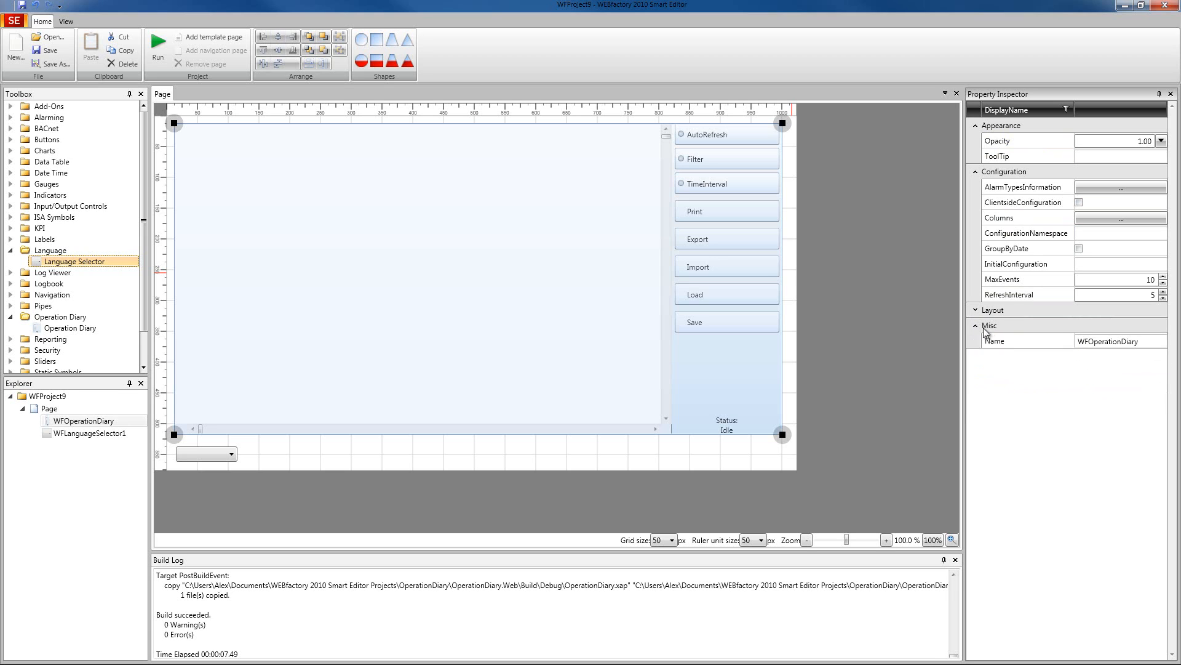
{"action": "left_click", "coordinate": [975, 326]}
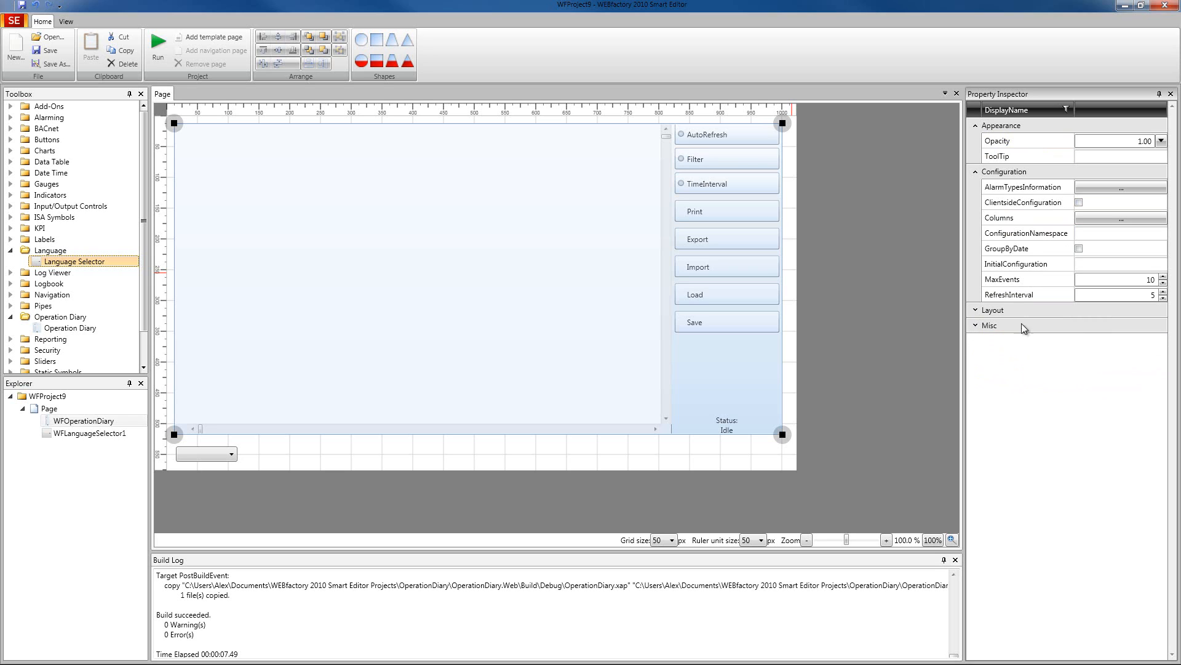
{"action": "left_click", "coordinate": [976, 125]}
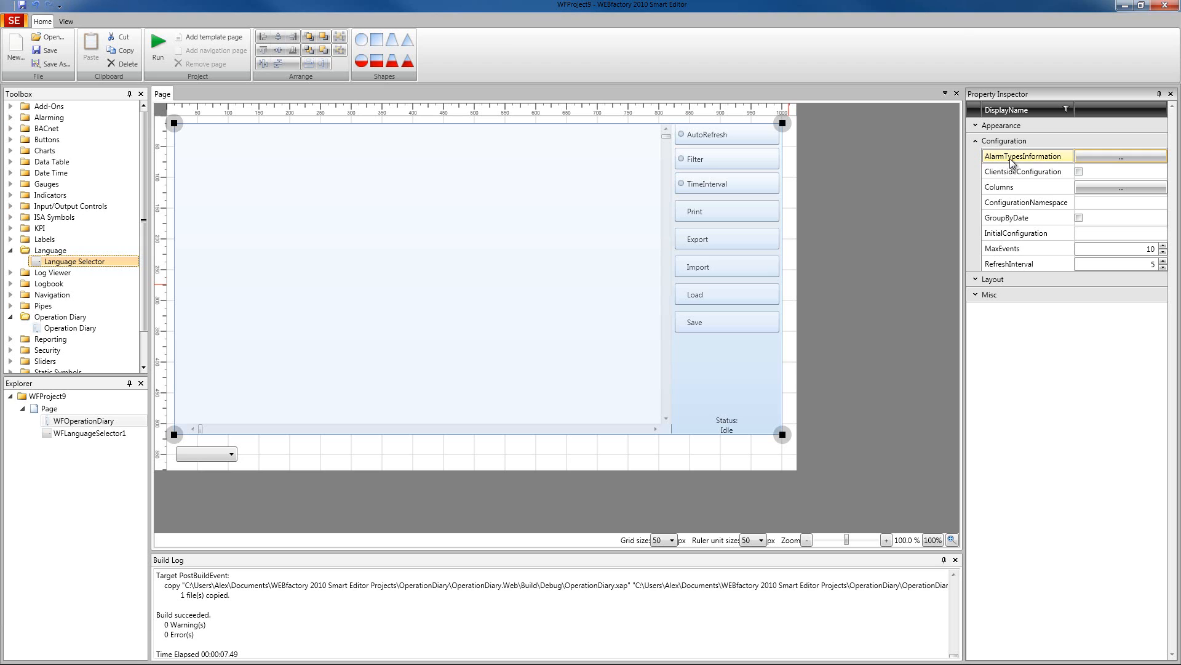
- Add an AlarmTypeDisplay item to the Operation Diary's AlarmTypesInformation and inspect its properties and standard and advanced color options
{"action": "left_click", "coordinate": [1095, 156]}
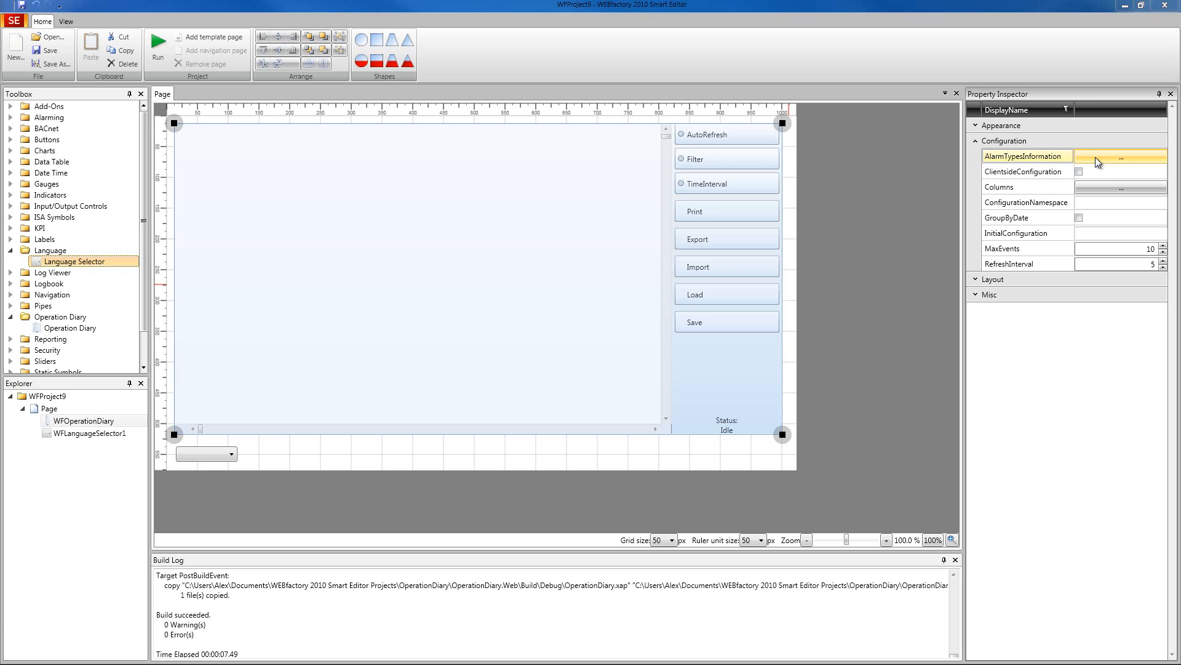
{"action": "left_click_drag", "start_coordinate": [566, 163], "coordinate": [563, 143]}
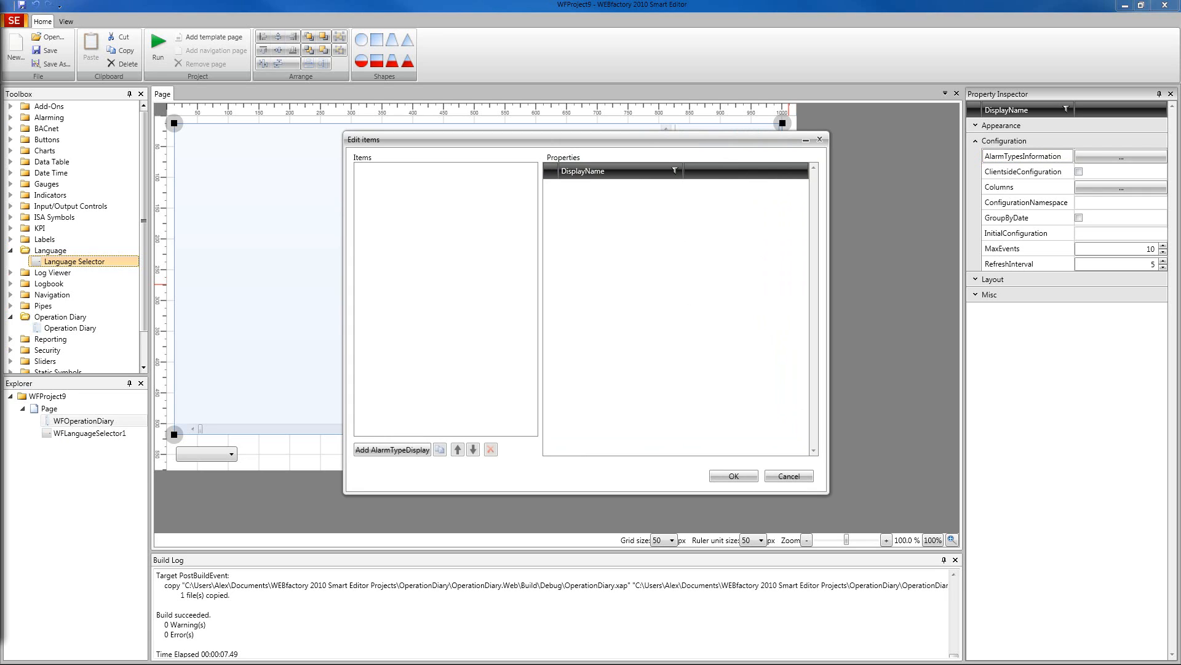
{"action": "left_click", "coordinate": [386, 449]}
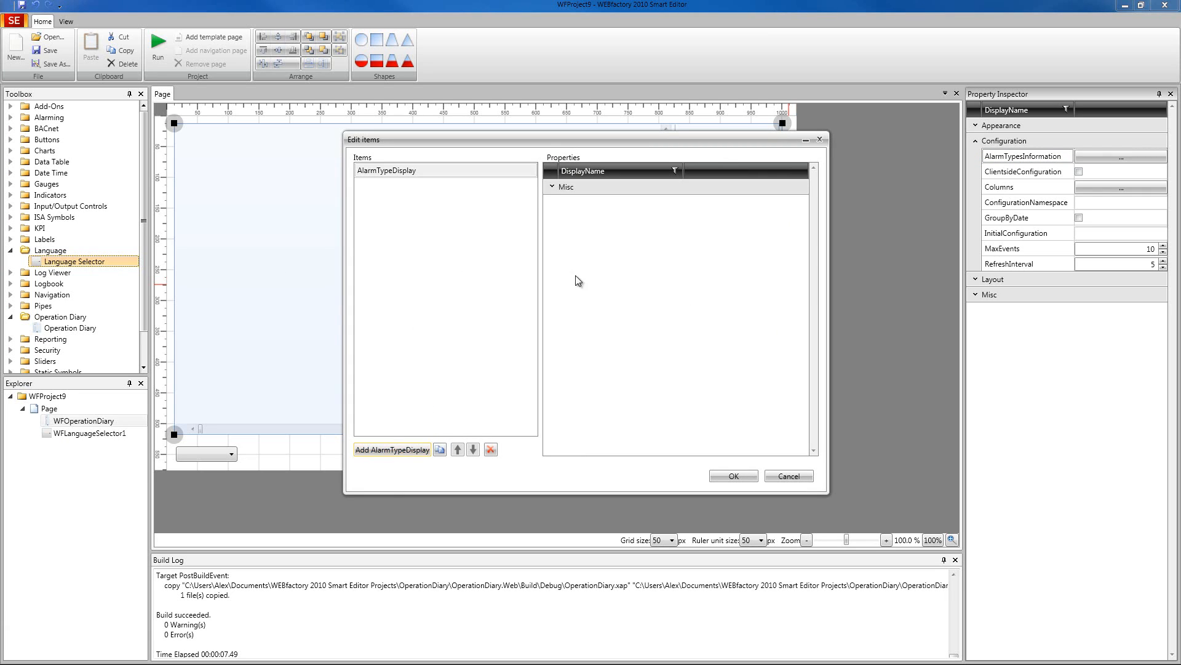
{"action": "left_click", "coordinate": [552, 187]}
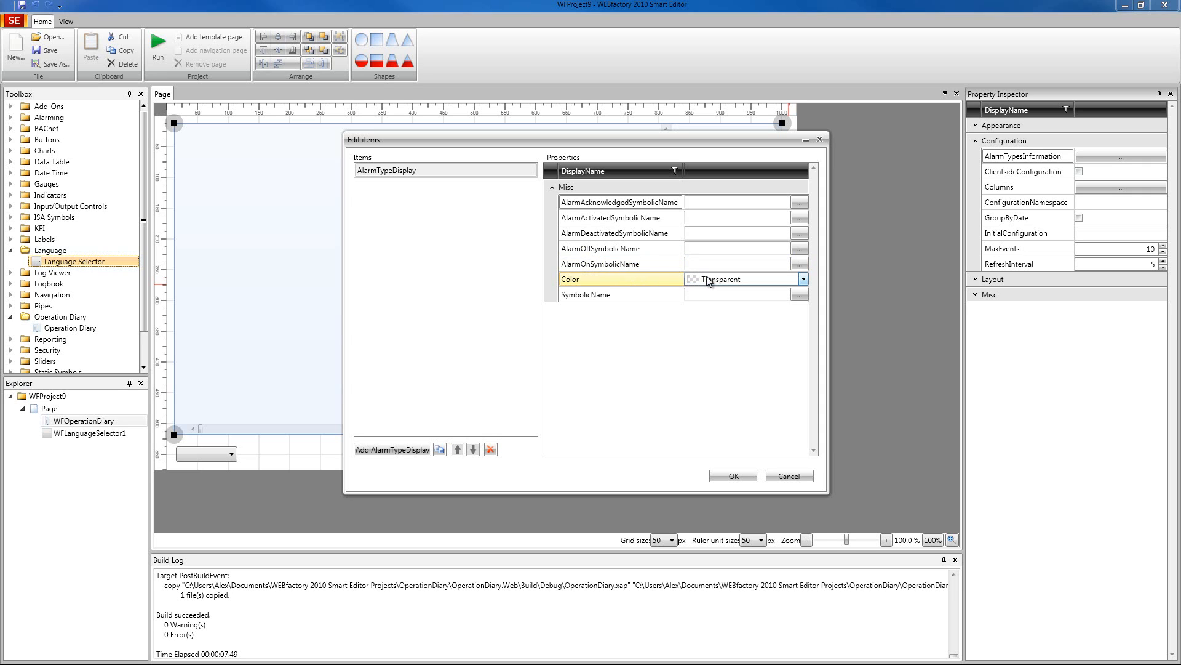
{"action": "left_click", "coordinate": [803, 279]}
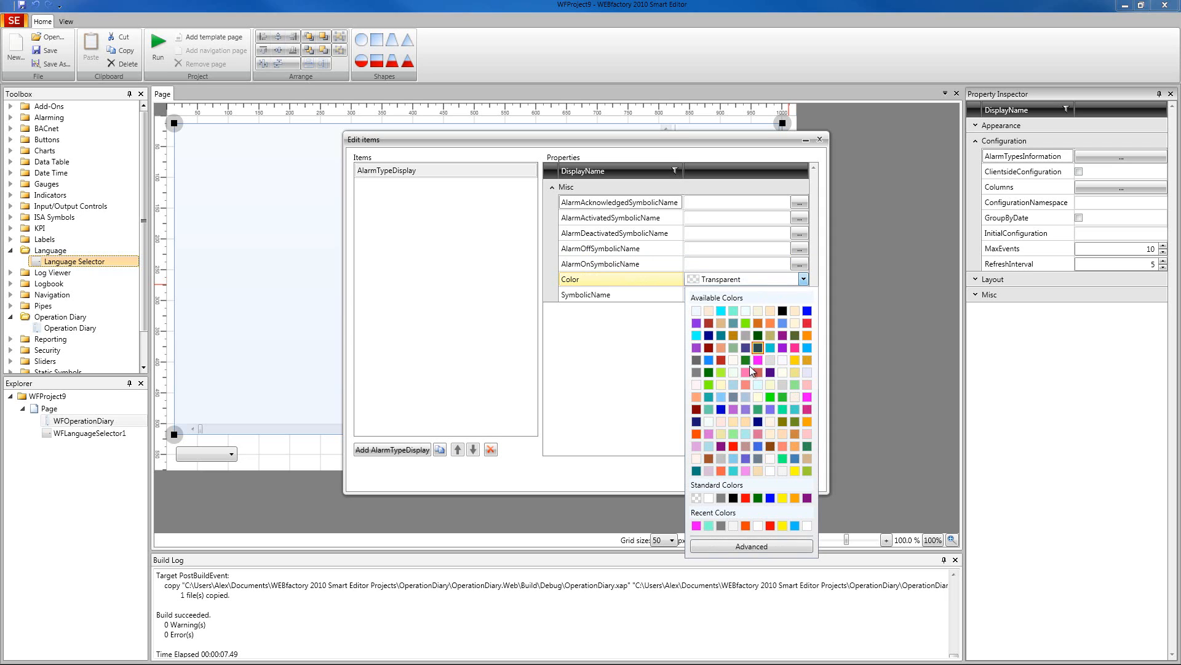
{"action": "left_click", "coordinate": [750, 546]}
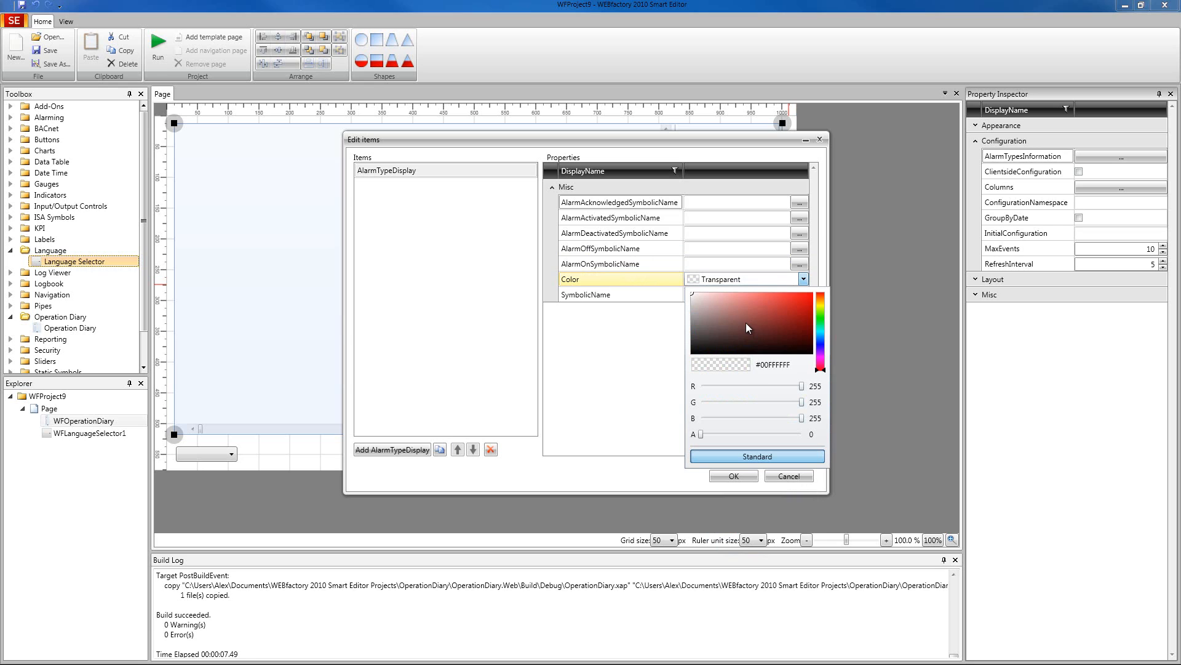
{"action": "left_click", "coordinate": [655, 361]}
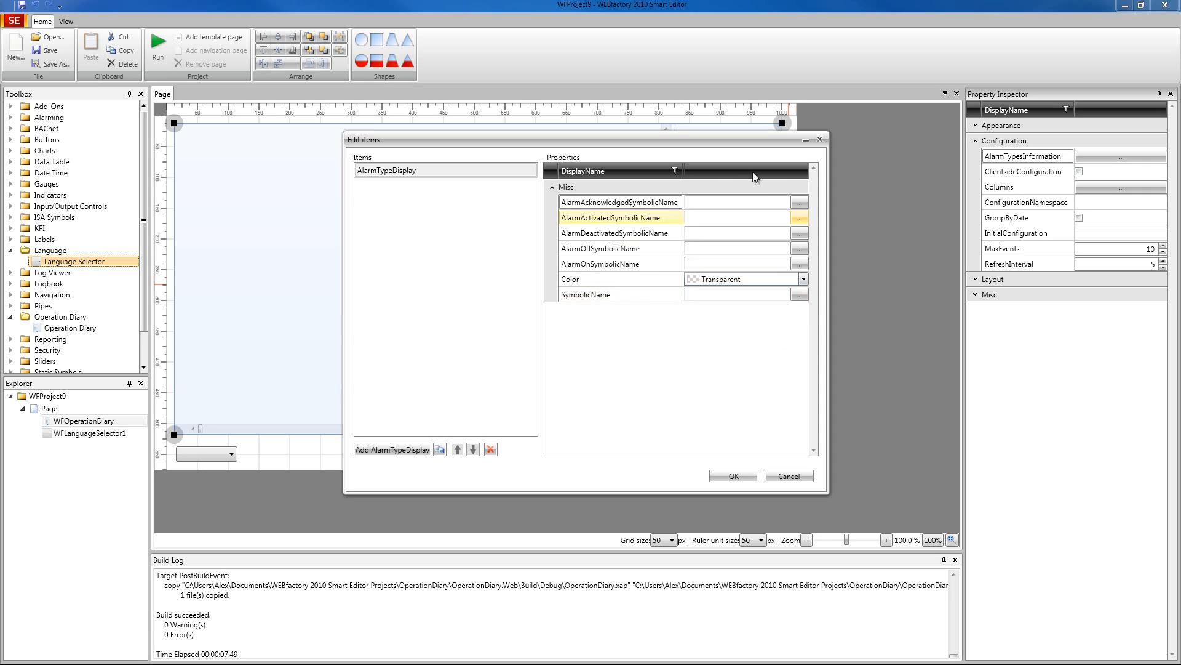
- Try the Fehler.Kritisch alarm type for the item's SymbolicName, then cancel the selection and the alarm type item changes
{"action": "left_click", "coordinate": [798, 294]}
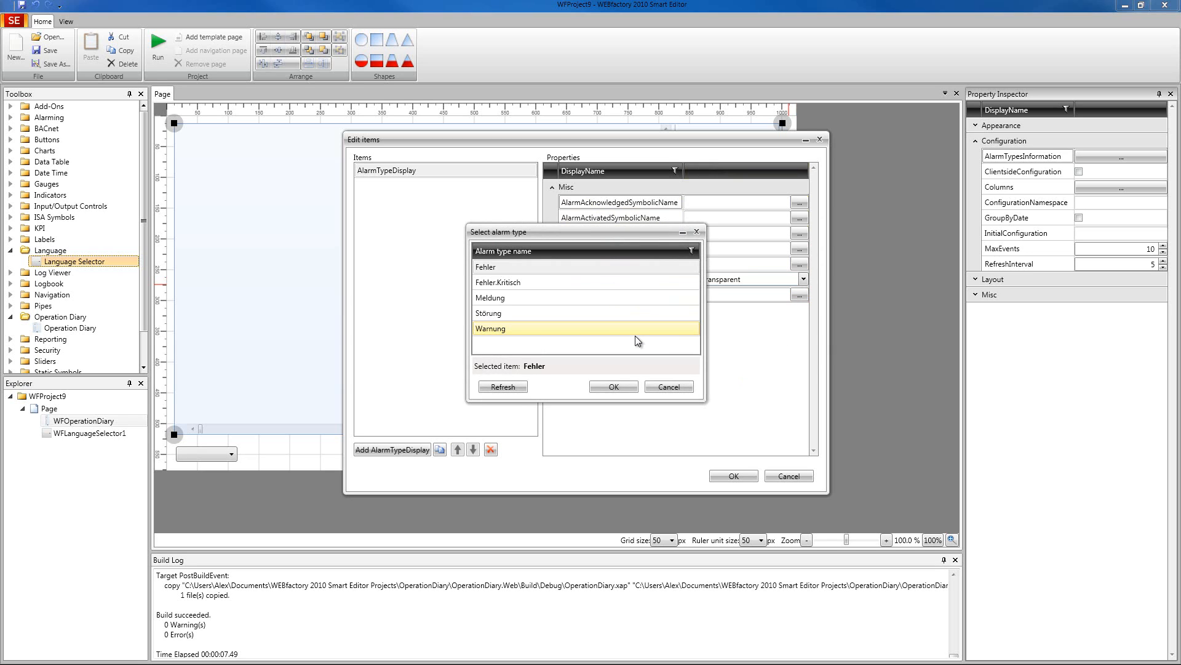
{"action": "left_click", "coordinate": [511, 283]}
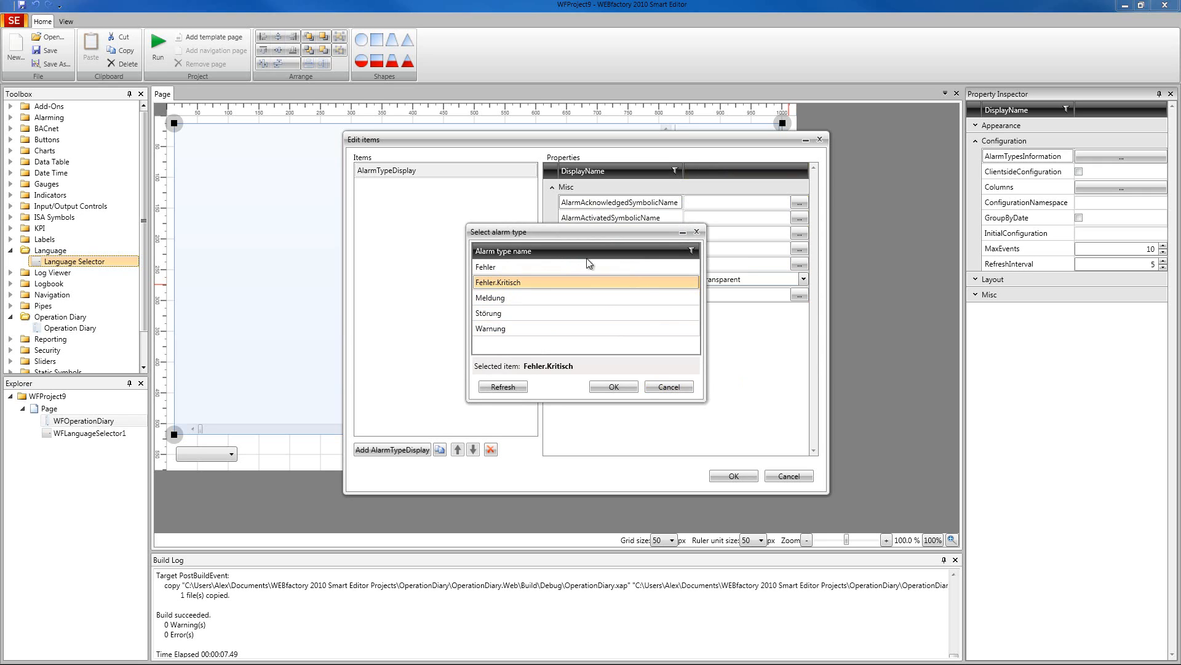
{"action": "left_click_drag", "start_coordinate": [537, 233], "coordinate": [510, 234]}
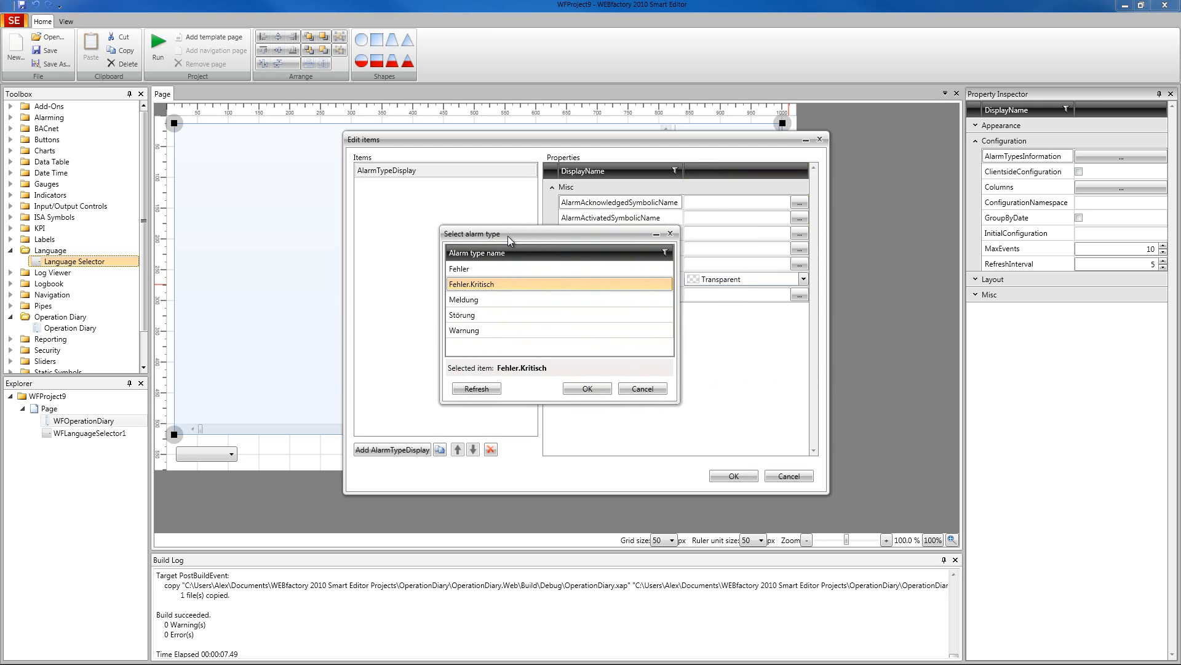
{"action": "left_click", "coordinate": [644, 385]}
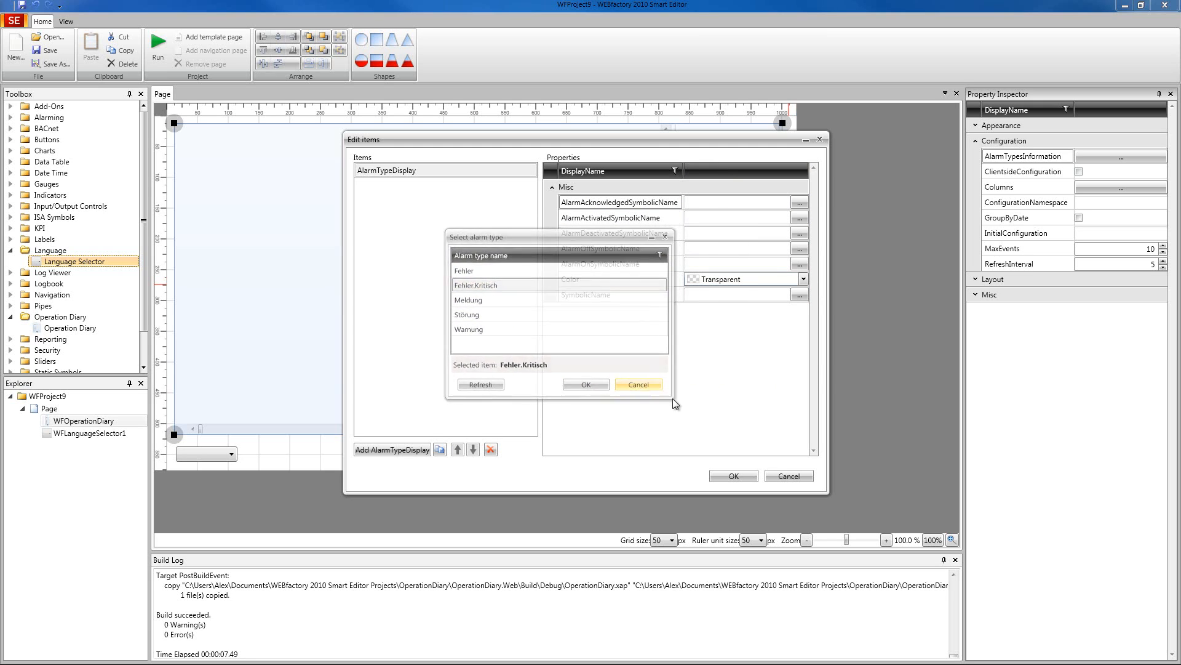
{"action": "left_click", "coordinate": [799, 475]}
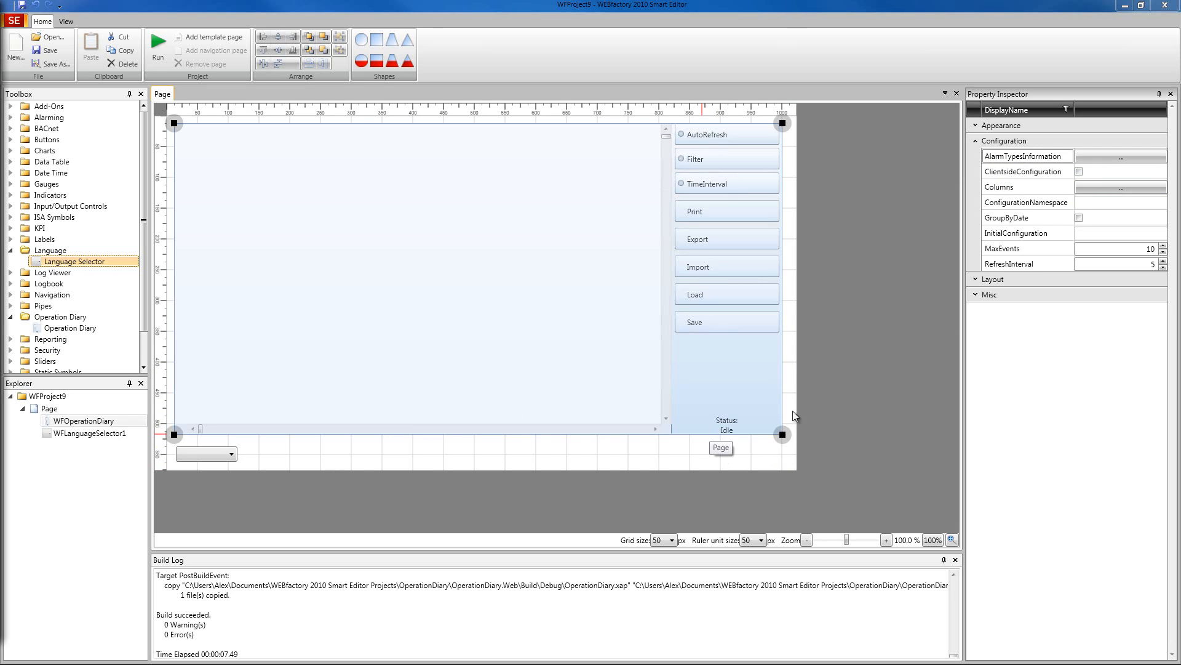
- Add a ColumnSettings item to the Operation Diary's Columns, inspect its properties and available Type options, then discard the item
{"action": "left_click", "coordinate": [1093, 186]}
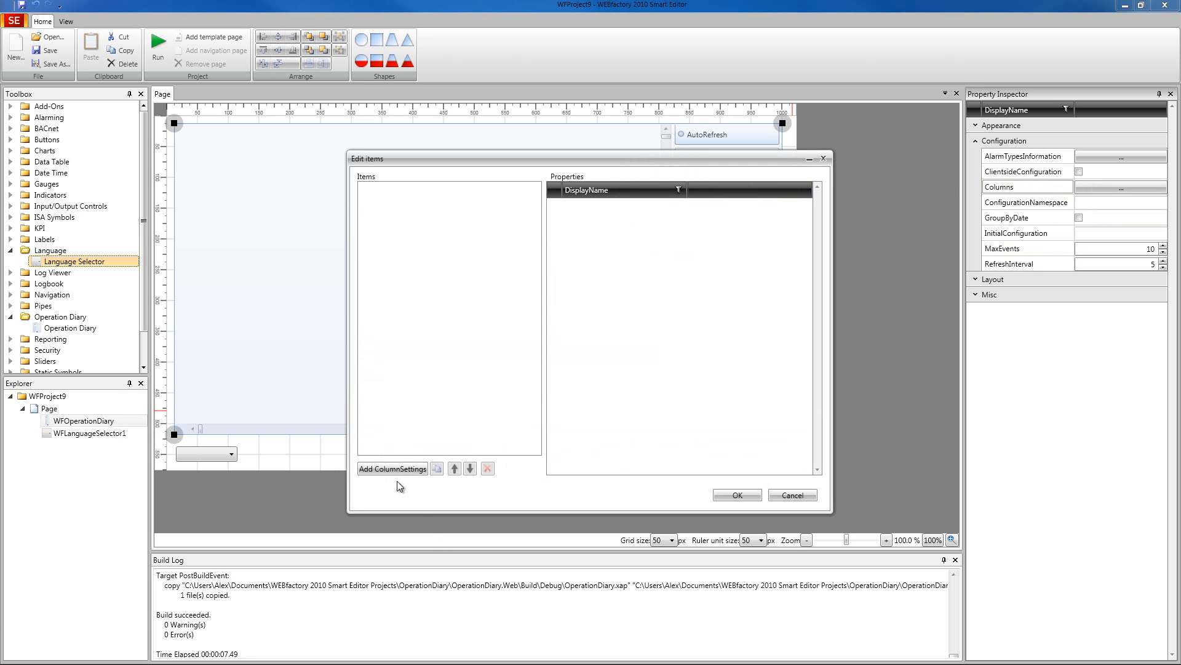
{"action": "left_click", "coordinate": [392, 468]}
{"action": "left_click", "coordinate": [473, 194]}
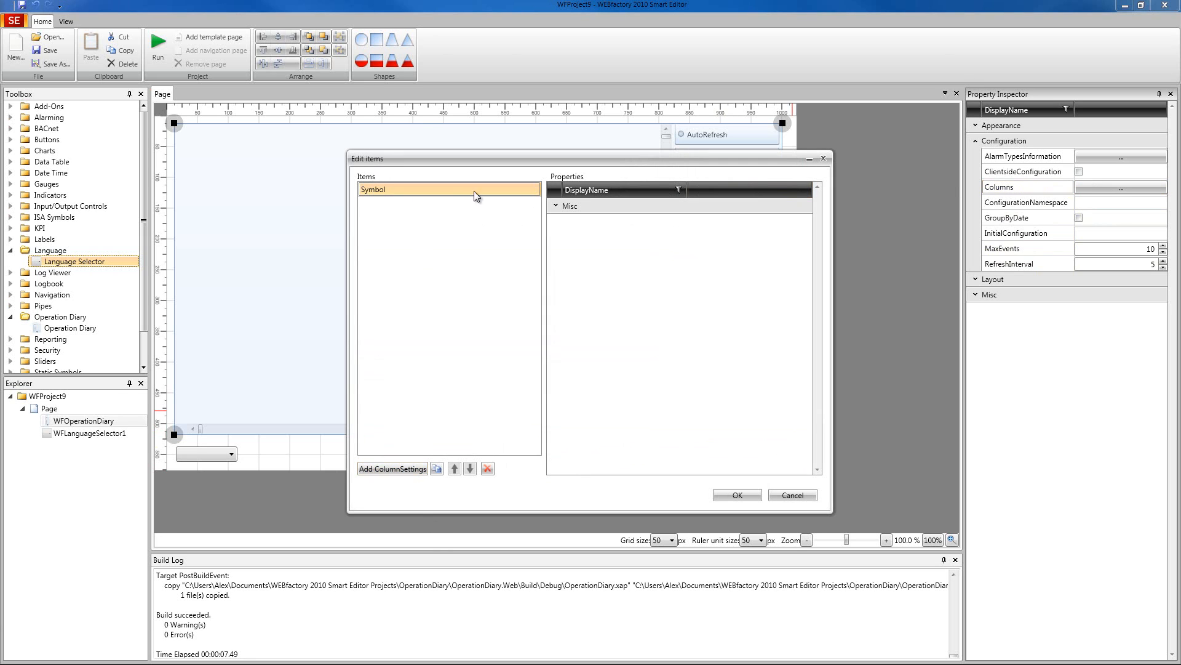
{"action": "left_click", "coordinate": [556, 206]}
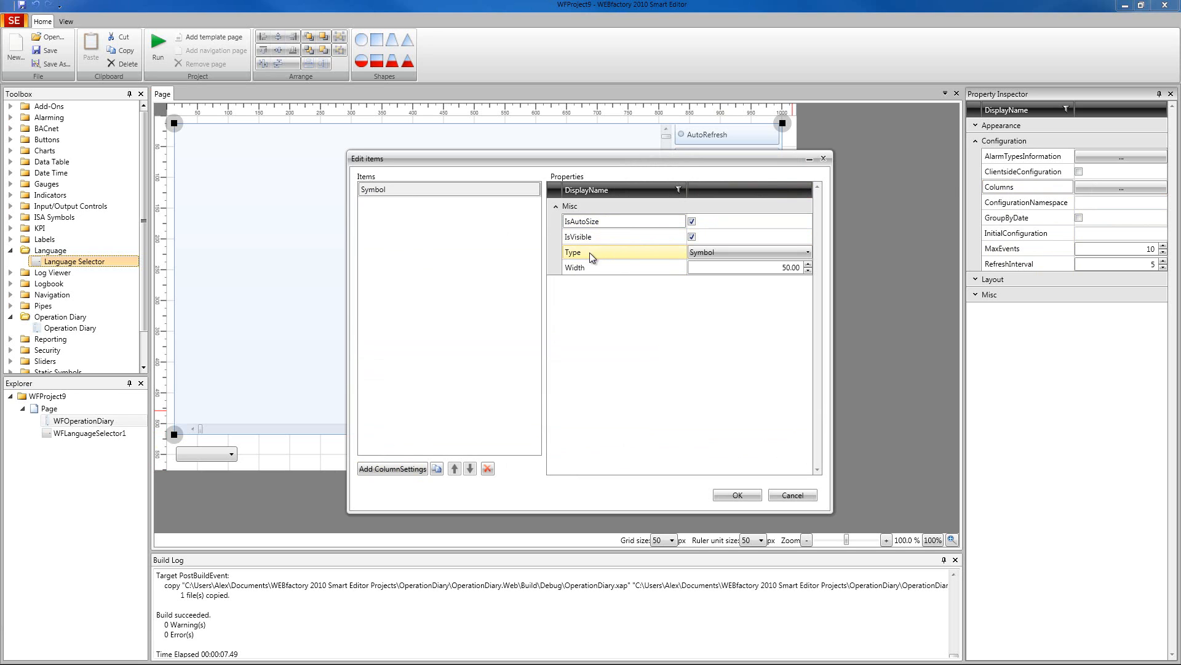
{"action": "left_click", "coordinate": [714, 252]}
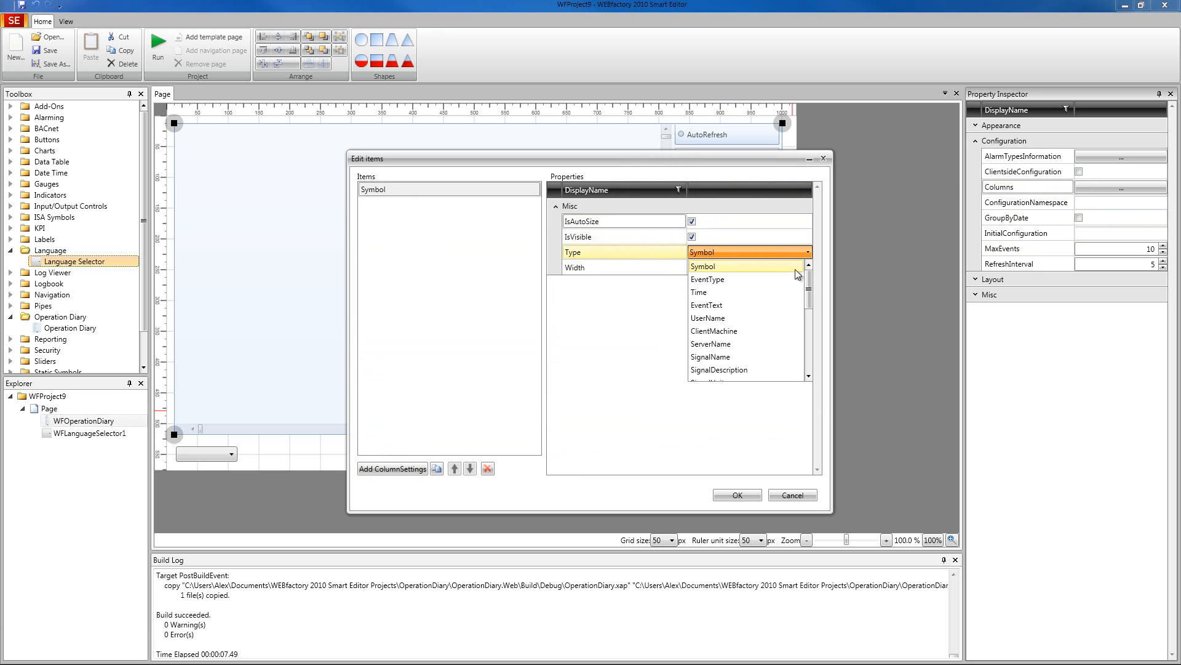
{"action": "mouse_move", "coordinate": [807, 282]}
{"action": "left_mouse_down"}
{"action": "mouse_move", "coordinate": [808, 362]}
{"action": "mouse_move", "coordinate": [810, 289]}
{"action": "left_mouse_up"}
{"action": "left_click", "coordinate": [618, 269]}
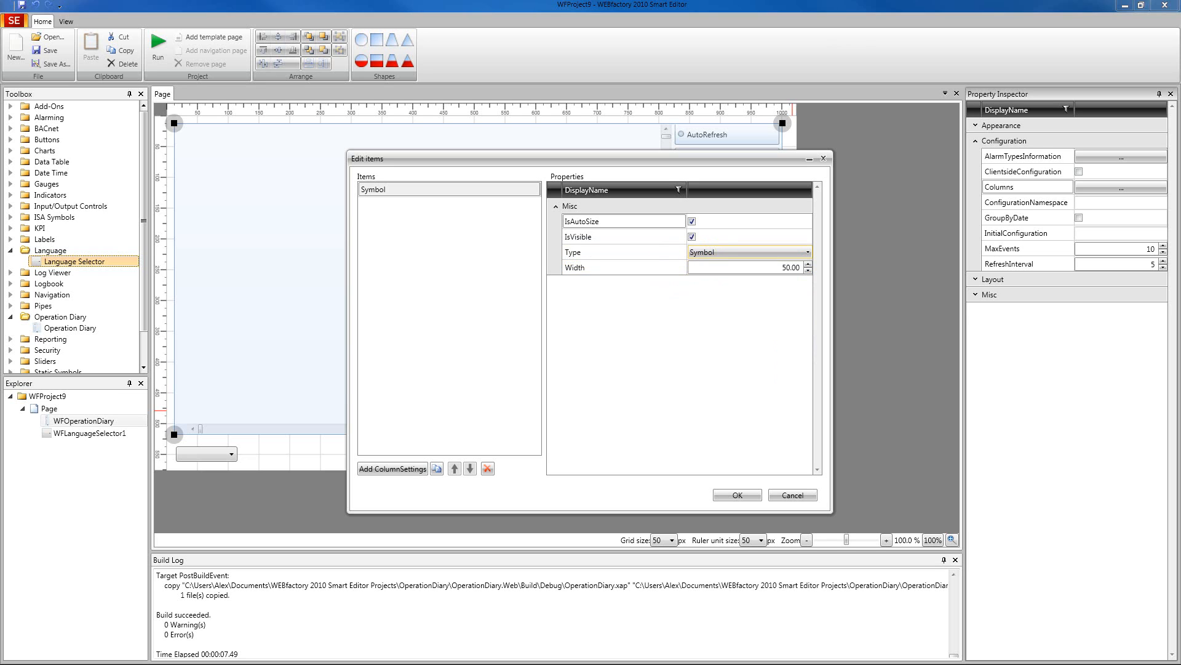
{"action": "left_click", "coordinate": [792, 496]}
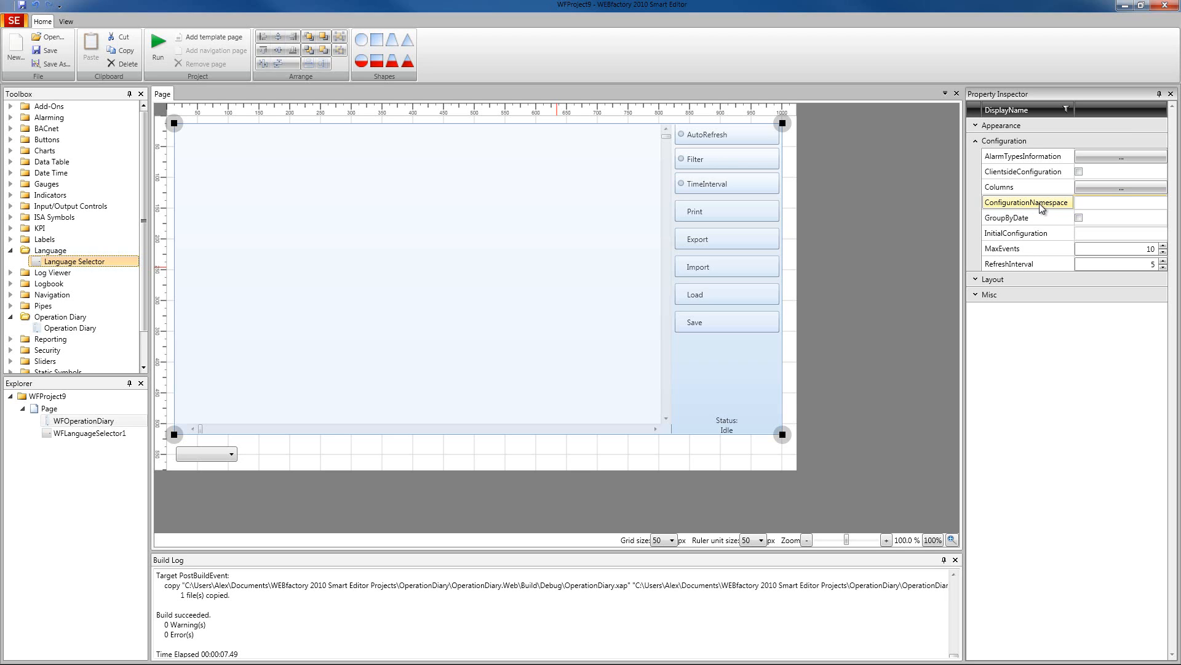
- Examine the Operation Diary's ConfigurationNamespace, GroupByDate, InitialConfiguration, MaxEvents and RefreshInterval properties
{"action": "left_click", "coordinate": [1091, 205]}
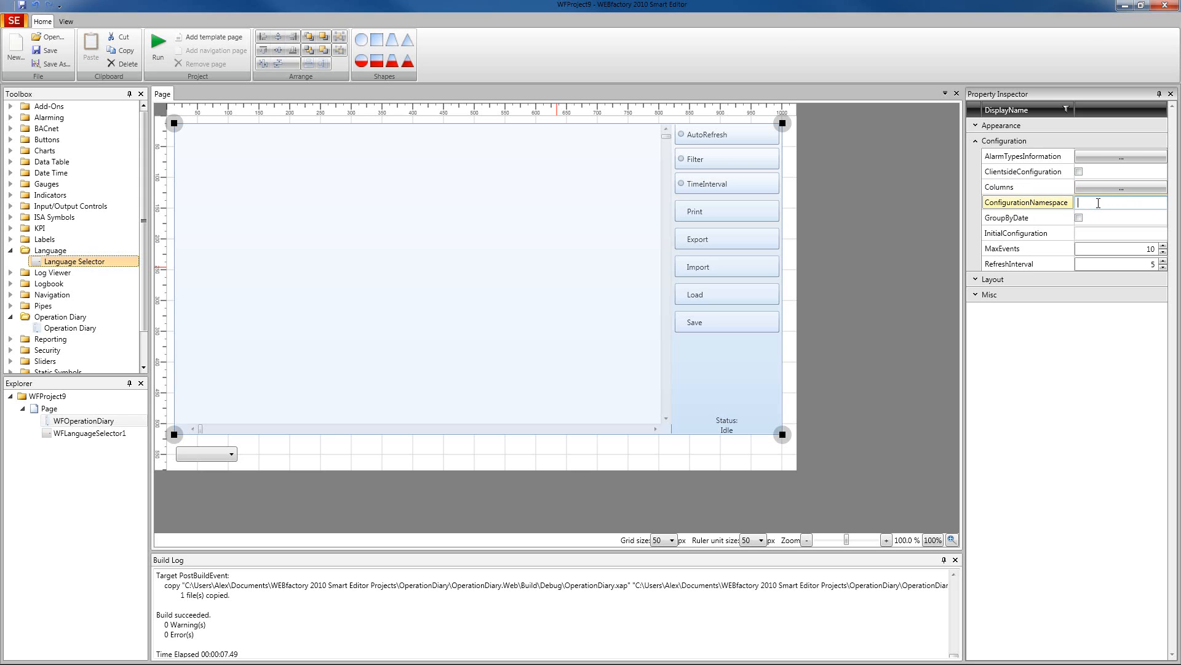
{"action": "left_click", "coordinate": [1039, 218]}
{"action": "left_click", "coordinate": [1051, 234]}
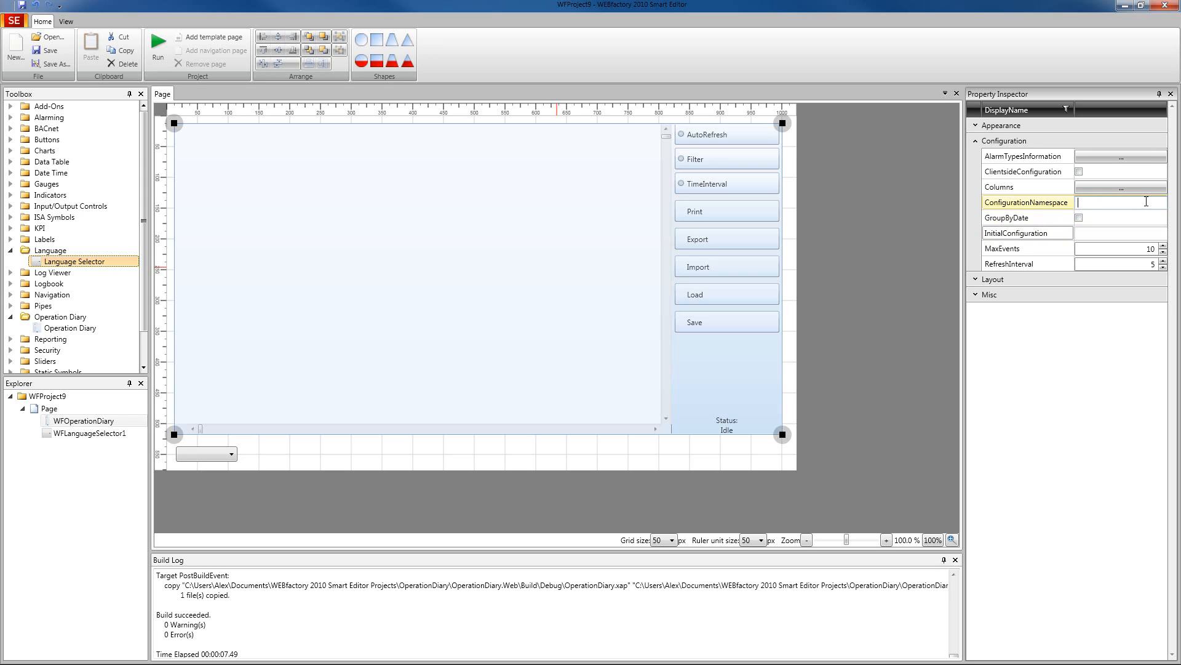
{"action": "left_click", "coordinate": [1104, 233]}
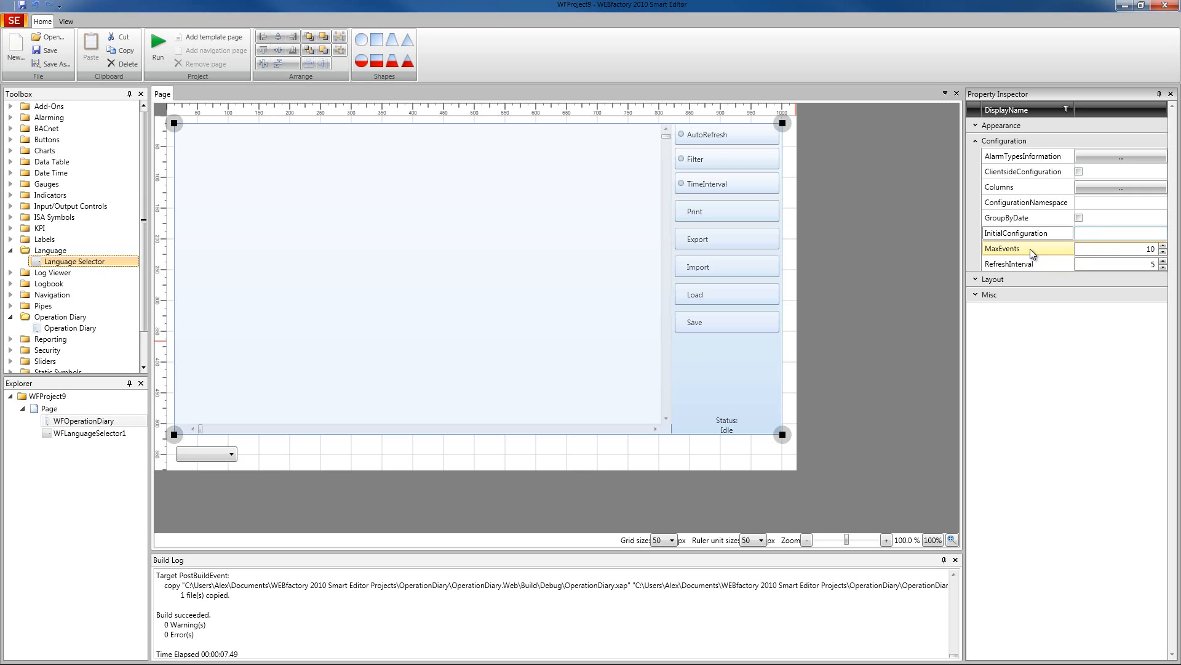
{"action": "left_click", "coordinate": [1053, 261]}
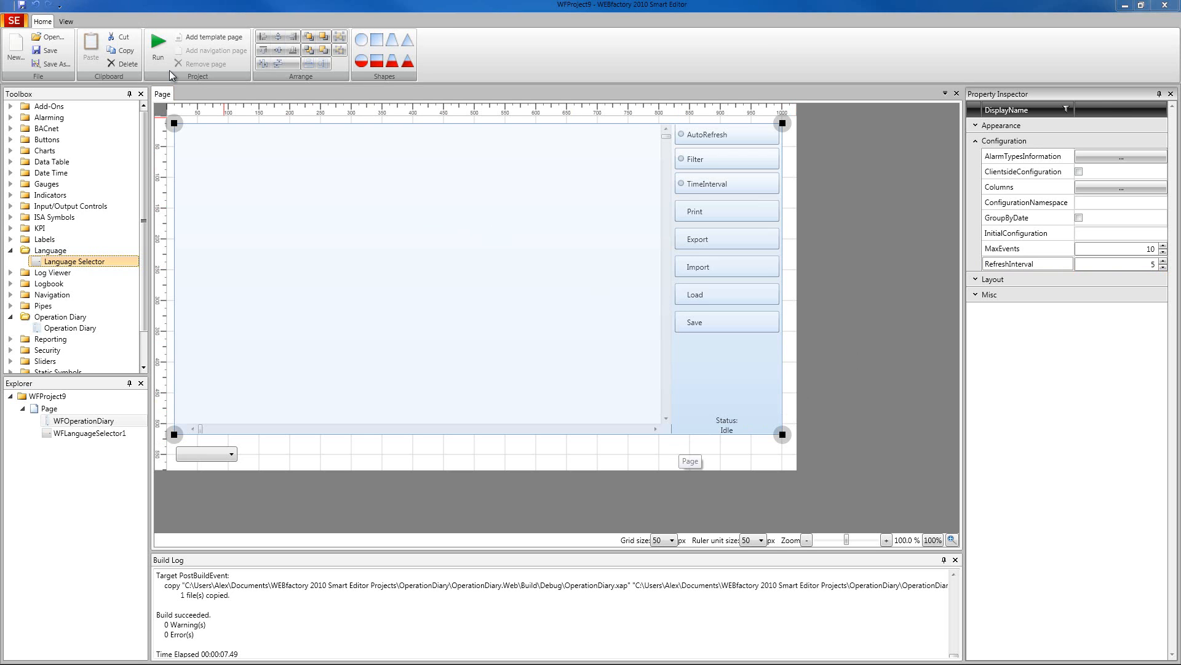
- Run the project and save the running Operation Diary's configuration under the name config, closing the browser when done
{"action": "left_click", "coordinate": [164, 54]}
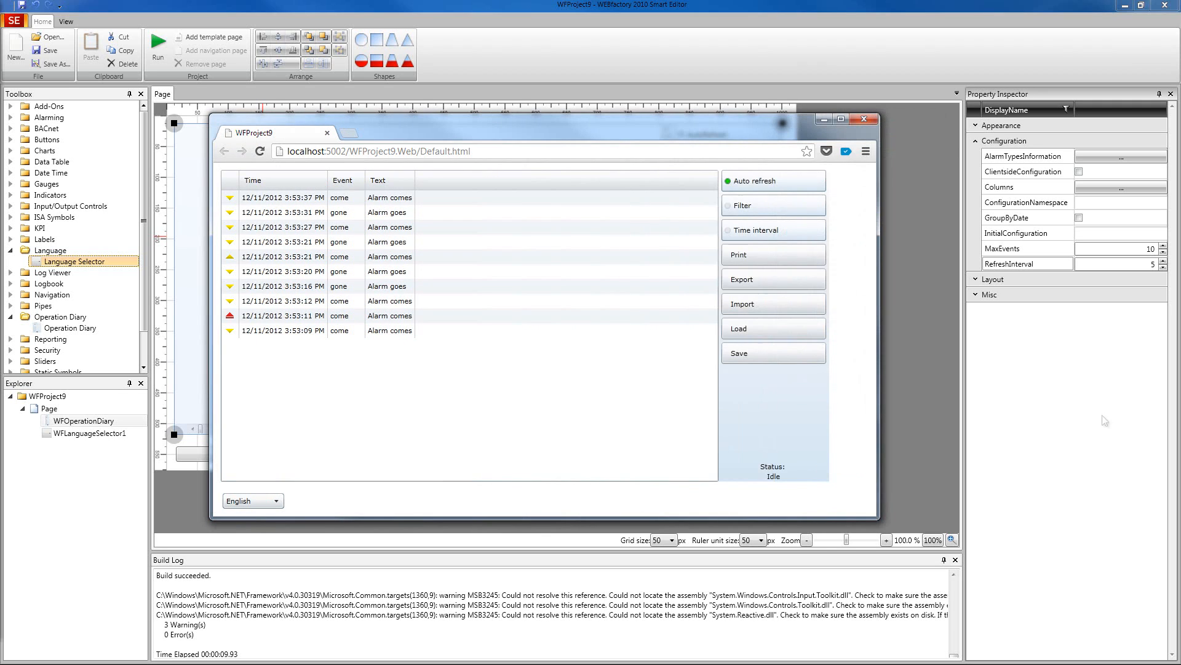
{"action": "left_click", "coordinate": [773, 358]}
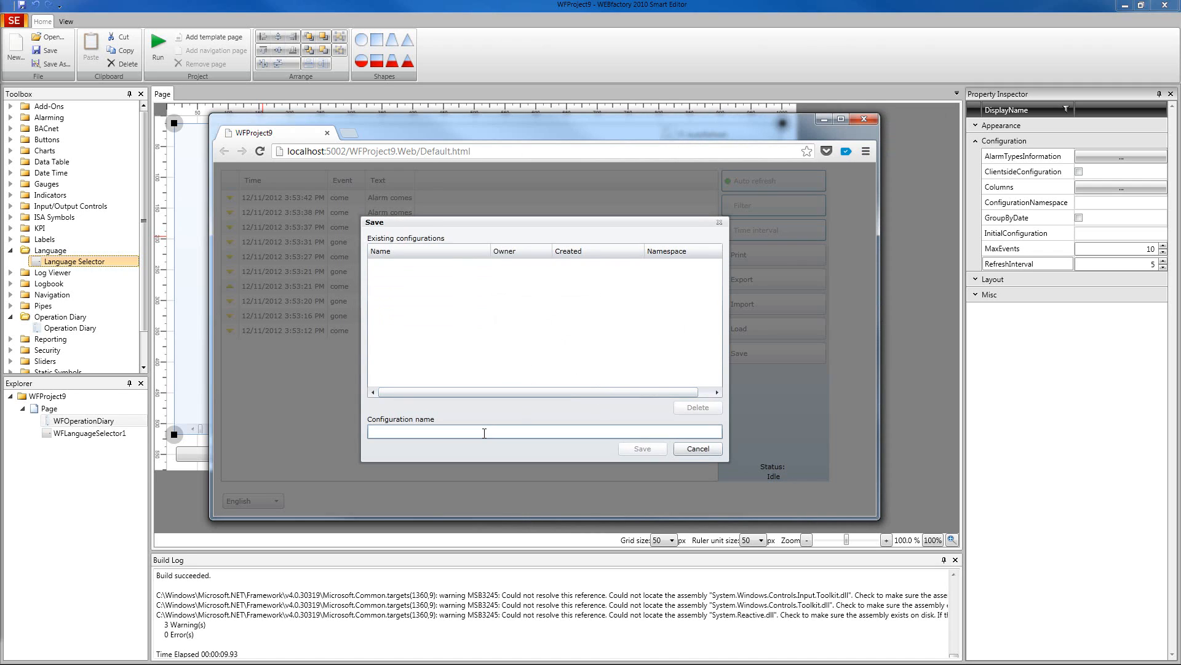
{"action": "type", "text": "config"}
{"action": "left_click", "coordinate": [648, 448]}
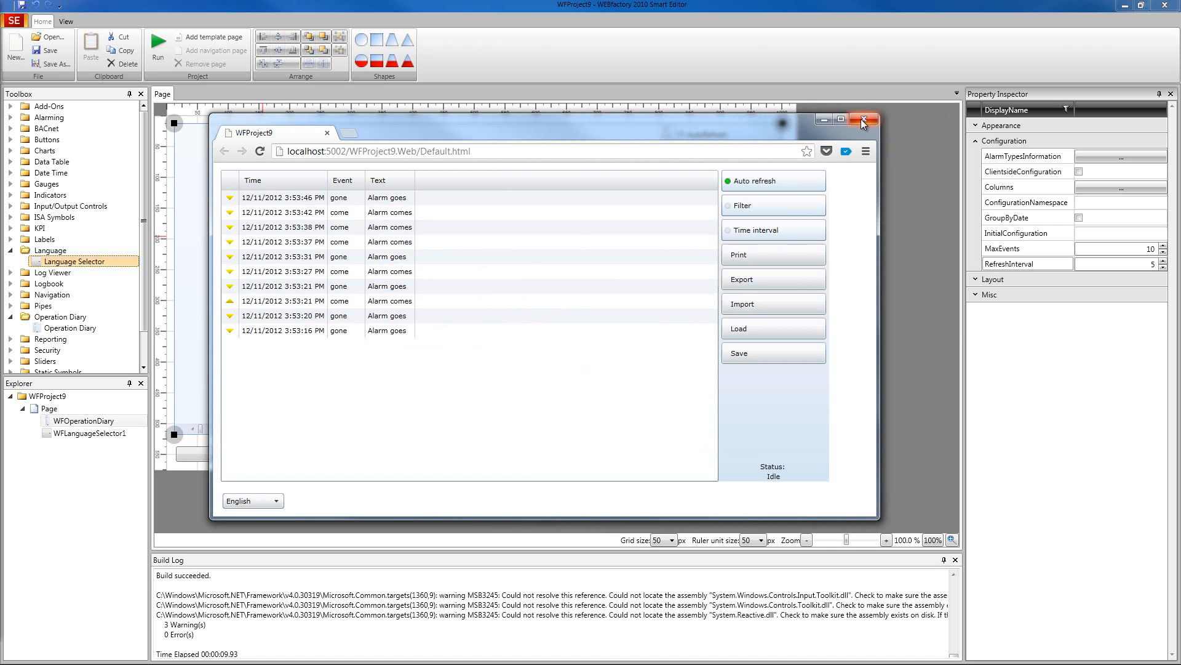
{"action": "left_click", "coordinate": [855, 118]}
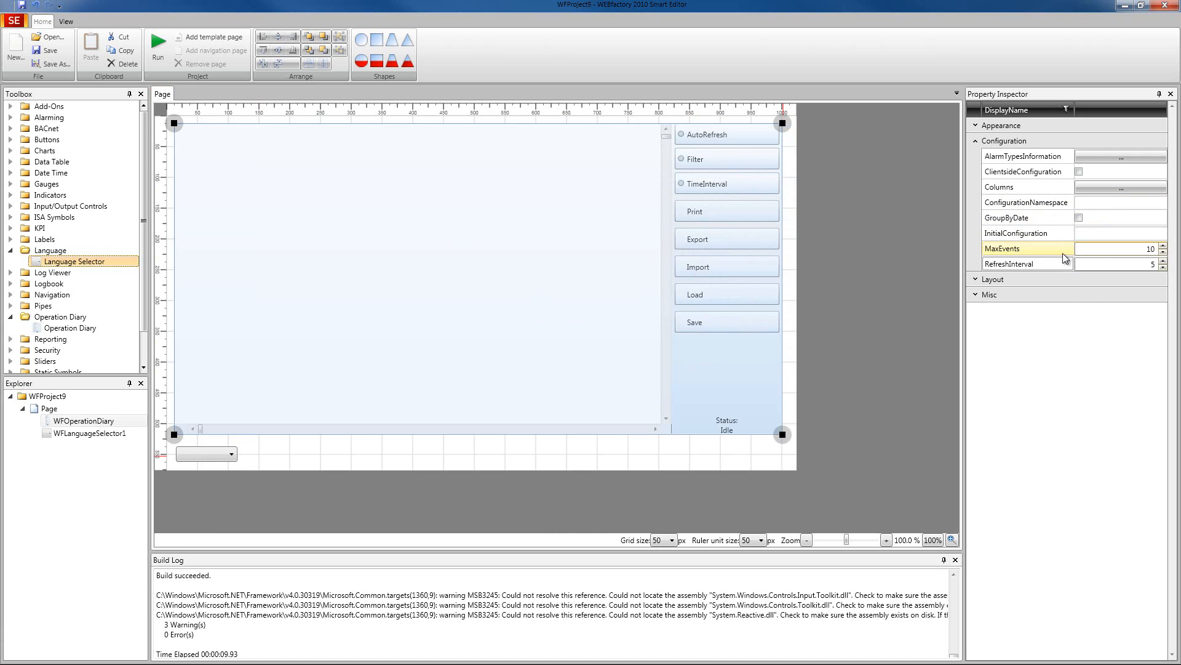
- Set the Operation Diary's InitialConfiguration to config and run the project again
{"action": "left_click", "coordinate": [1007, 208]}
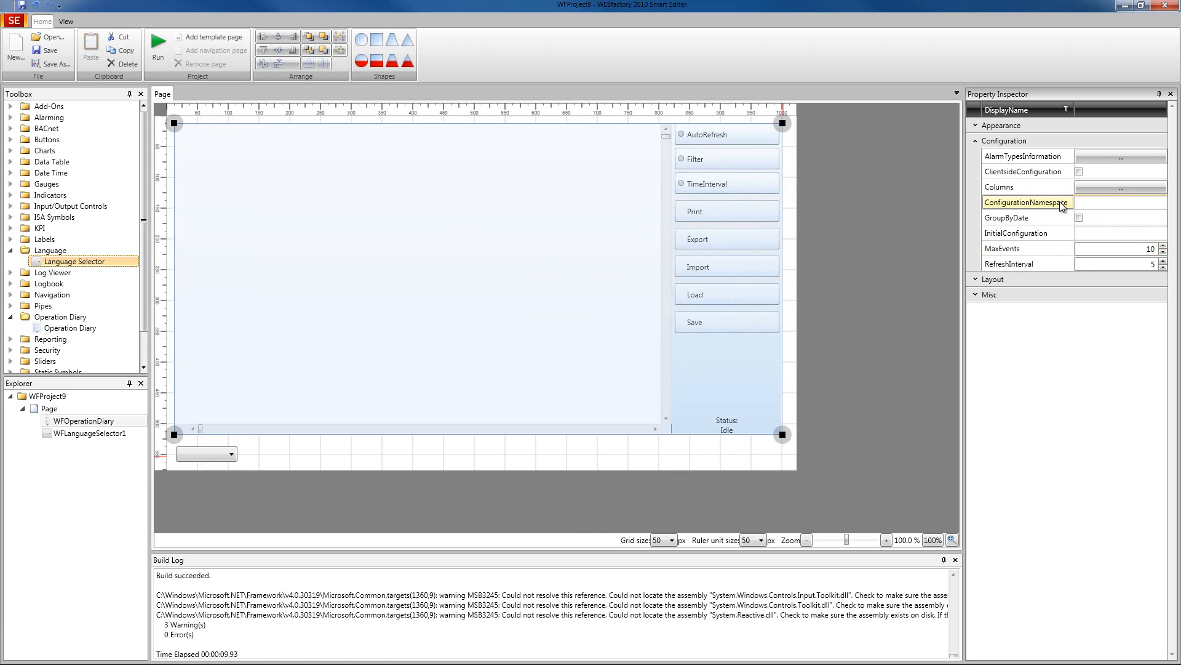
{"action": "left_click", "coordinate": [1098, 232]}
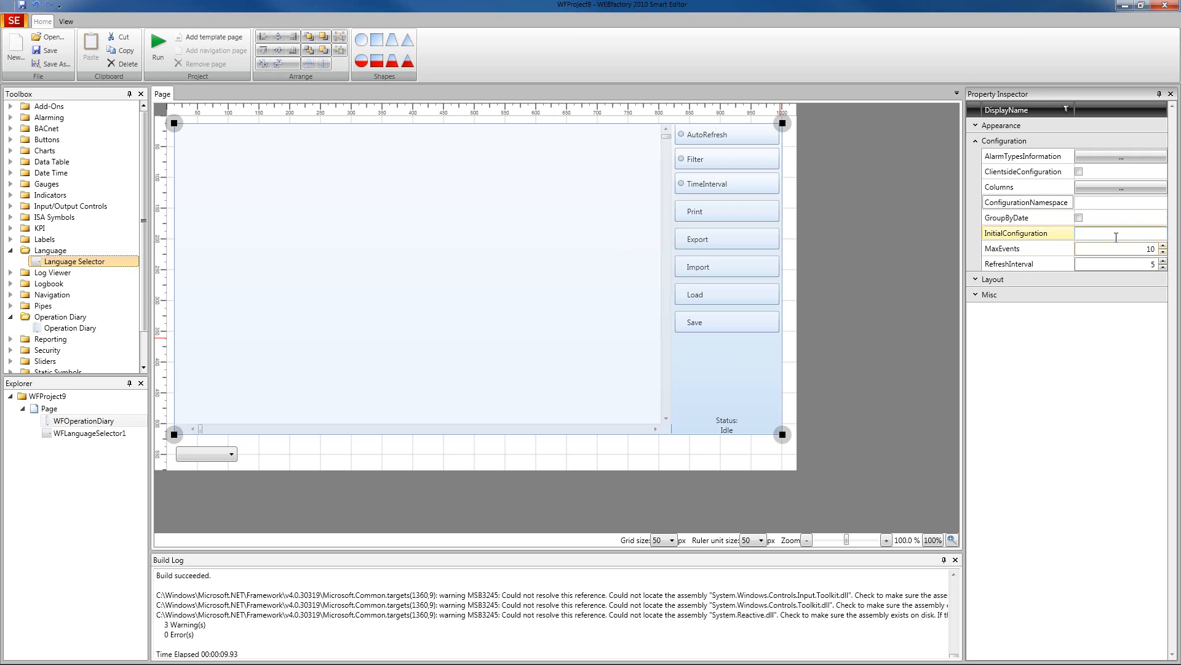
{"action": "type", "text": "onfig"}
{"action": "left_click", "coordinate": [159, 47]}
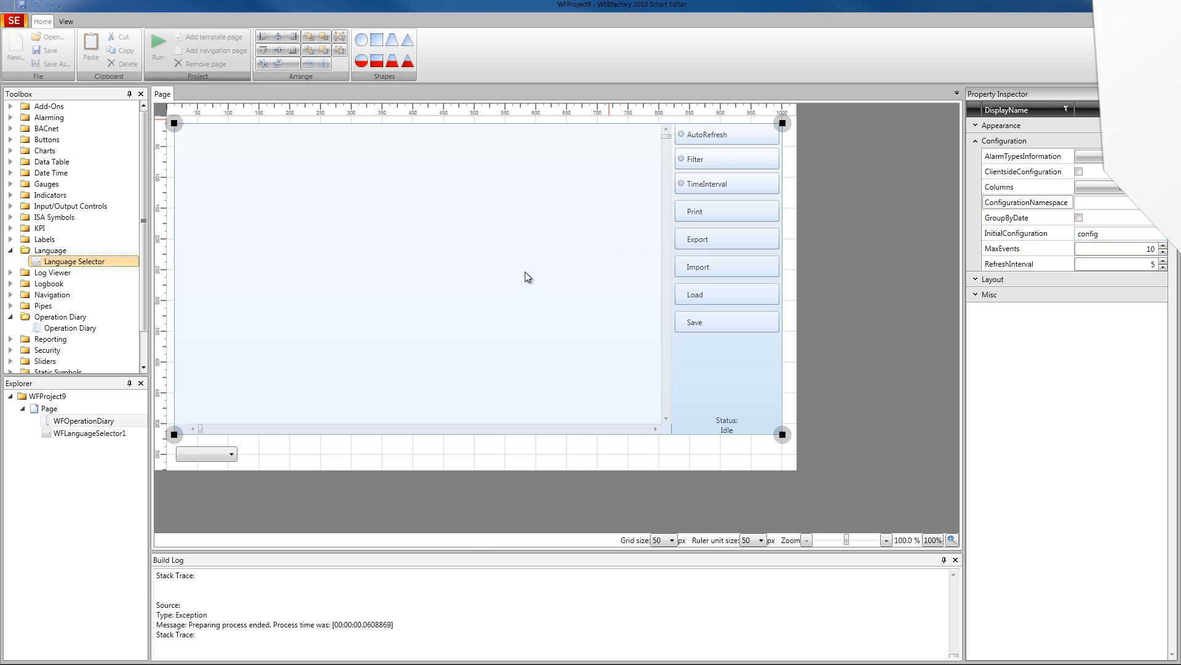